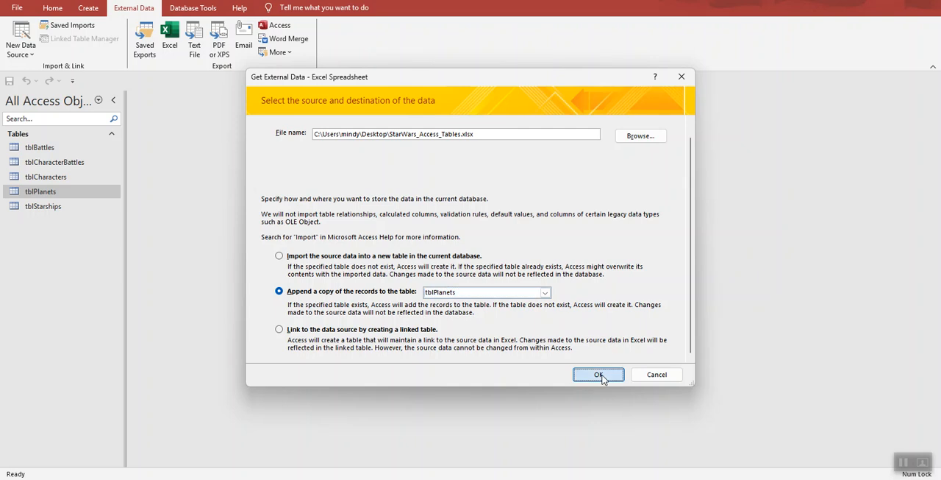
Step: Append the Planets worksheet's records to tblPlanets, proceeding past the data-loss prompt and leaving the import steps unsaved
left_click(383, 108)
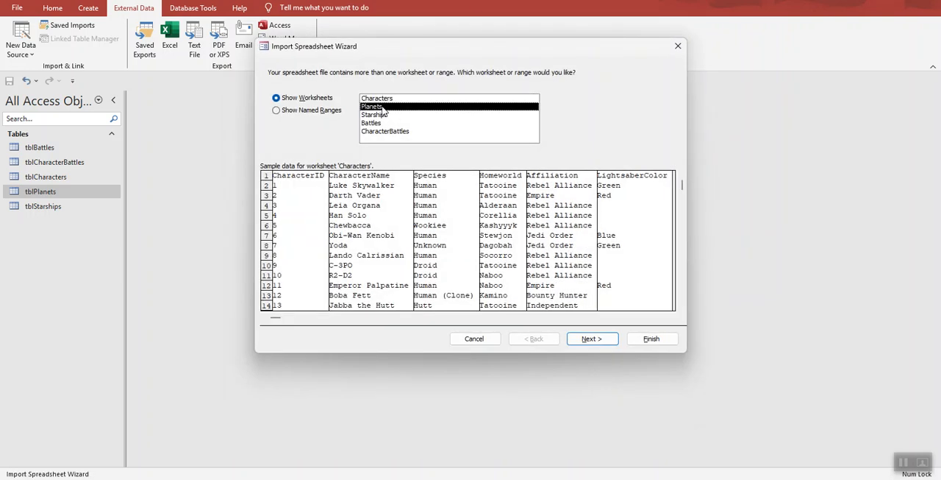
left_click(593, 338)
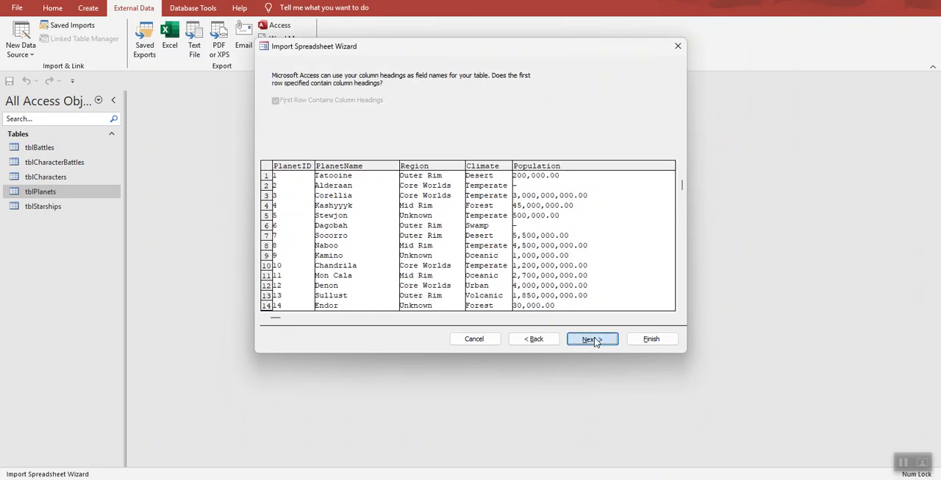
left_click(594, 339)
left_click(664, 339)
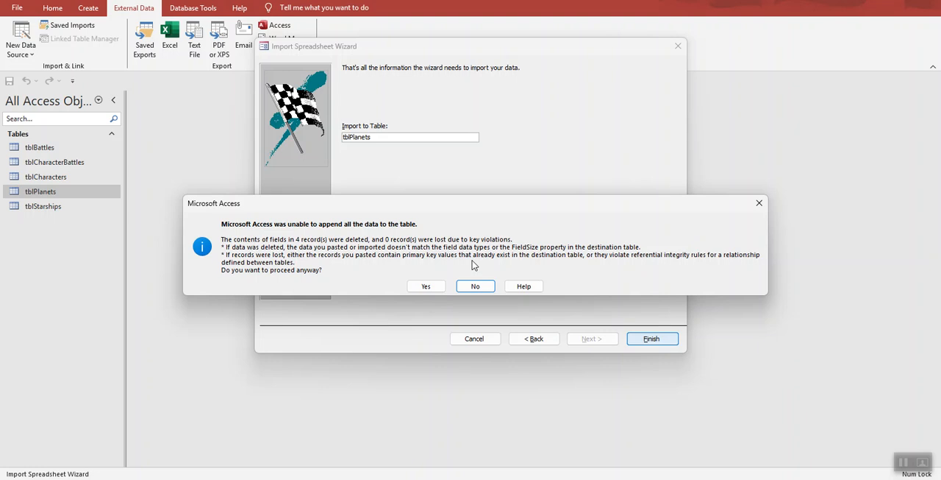
left_click(430, 291)
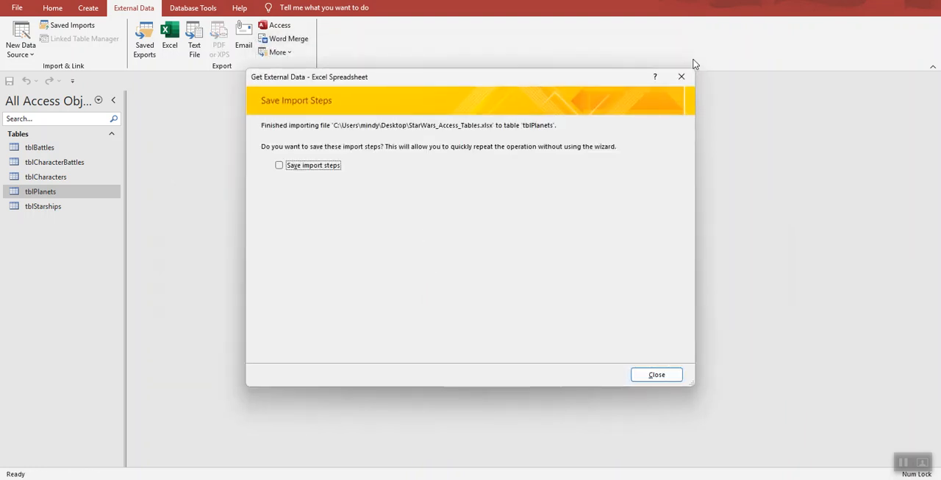
left_click(683, 77)
Step: Open tblPlanets to check its imported records, and close the table
left_click(45, 193)
double_click(45, 193)
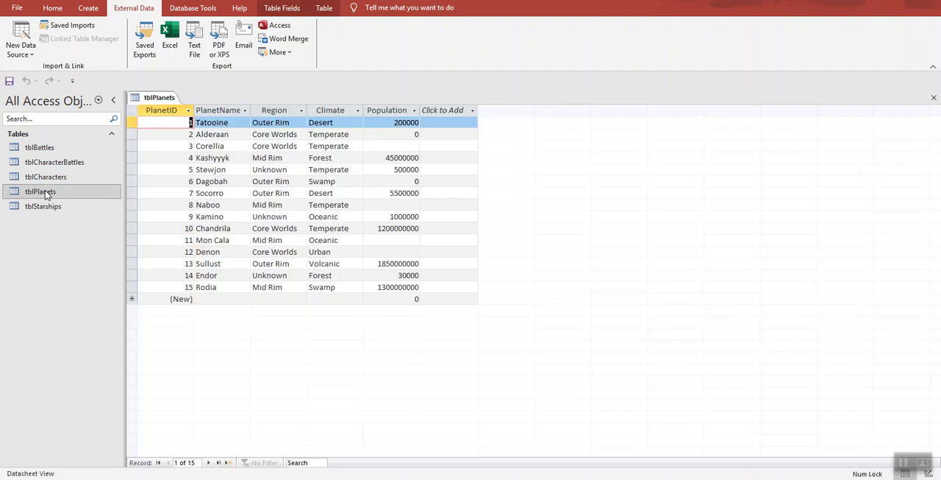
left_click(934, 98)
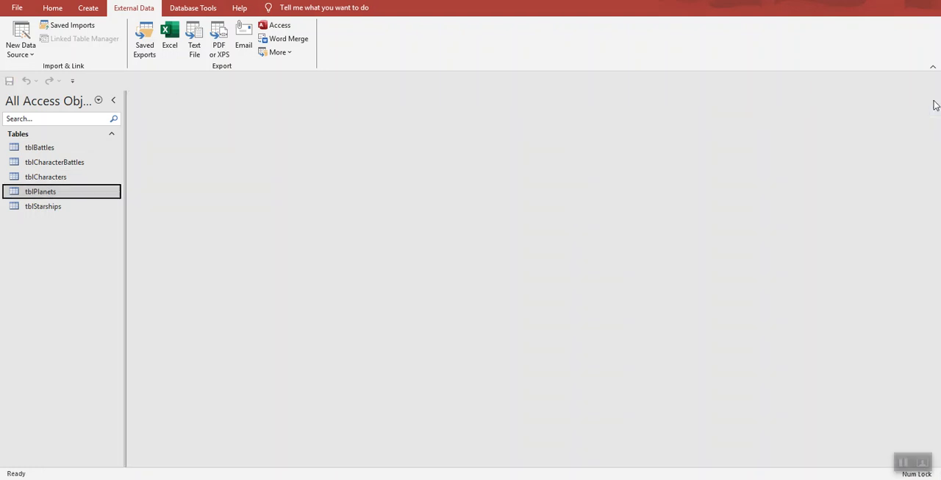
Step: Switch to the Star Wars instructions PDF to read which table to append next, and return to Access
left_click(731, 479)
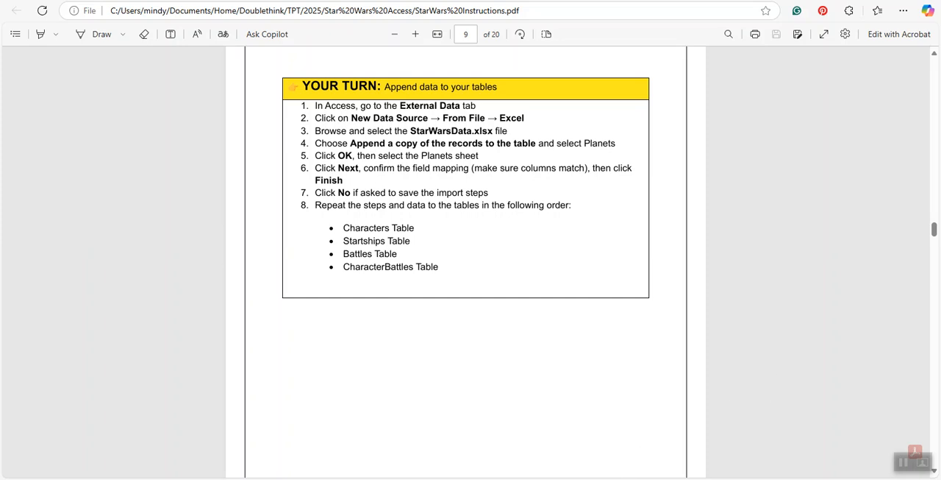
mouse_move(624, 478)
left_click(702, 478)
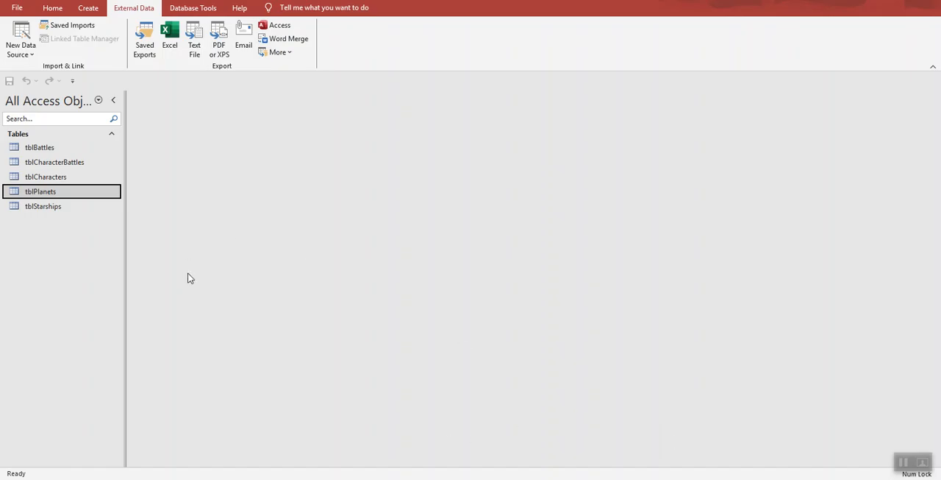
Step: Start an Excel import with StarWars_Access_Tables.xlsx from the Desktop as the source file
left_click(20, 46)
mouse_move(24, 72)
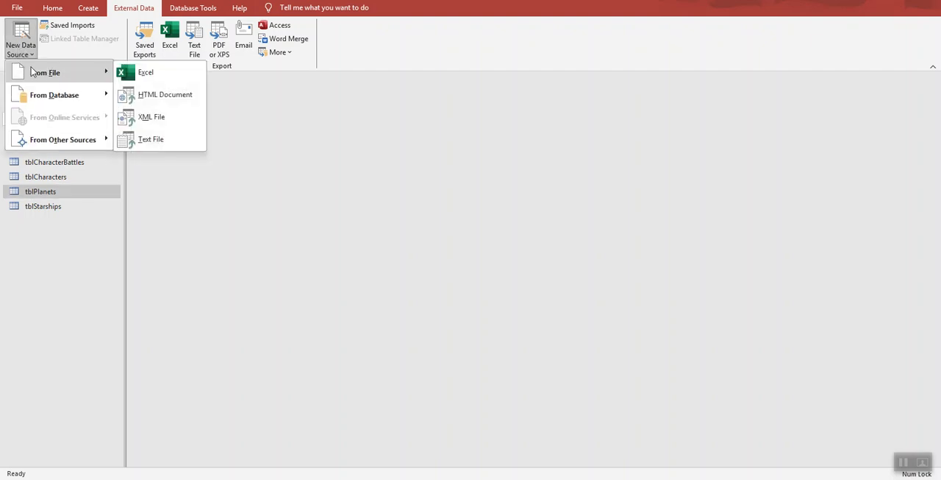
left_click(146, 76)
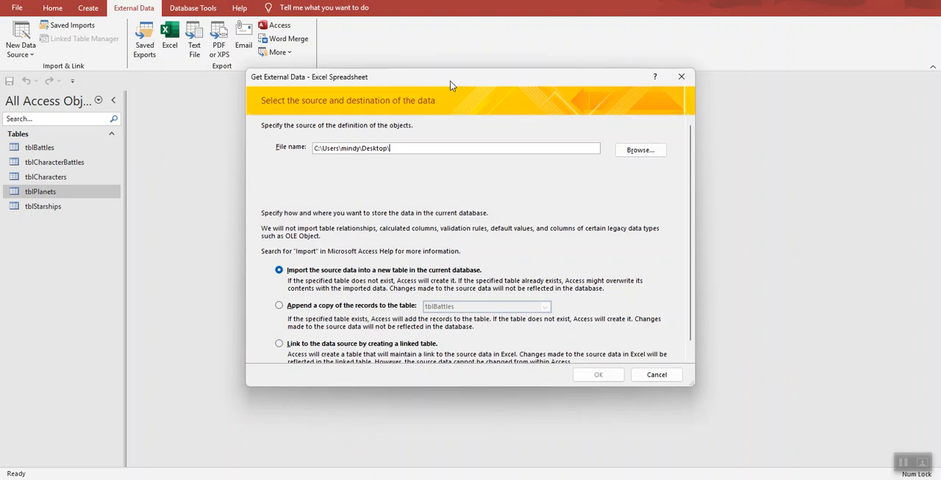
left_click(641, 150)
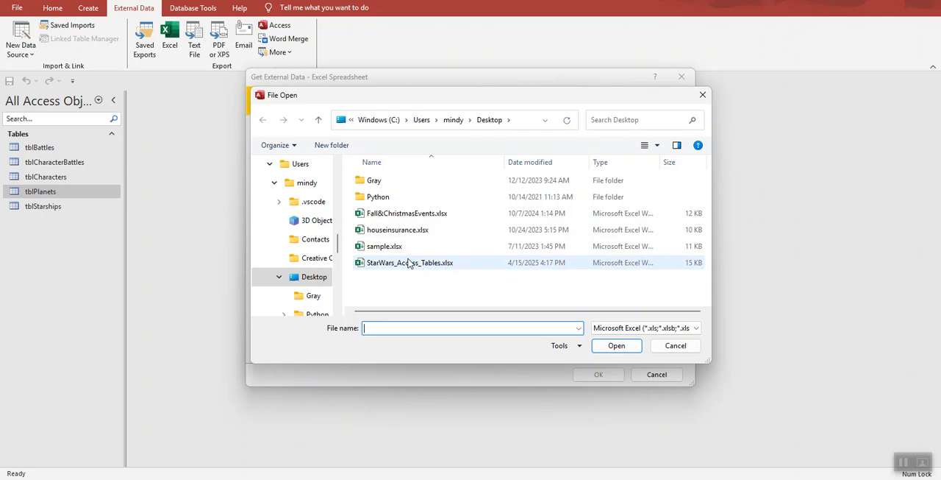
scroll(318, 197, "up", 5)
scroll(317, 197, "up", 2)
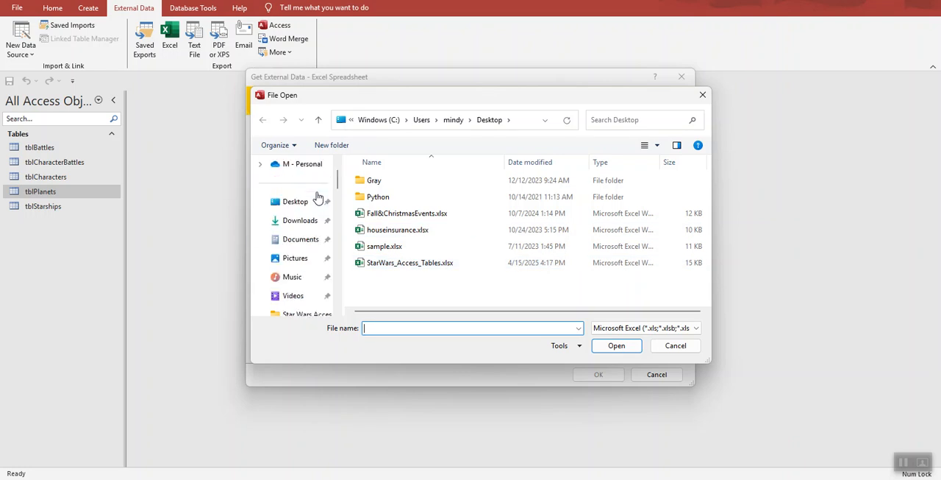
left_click(309, 202)
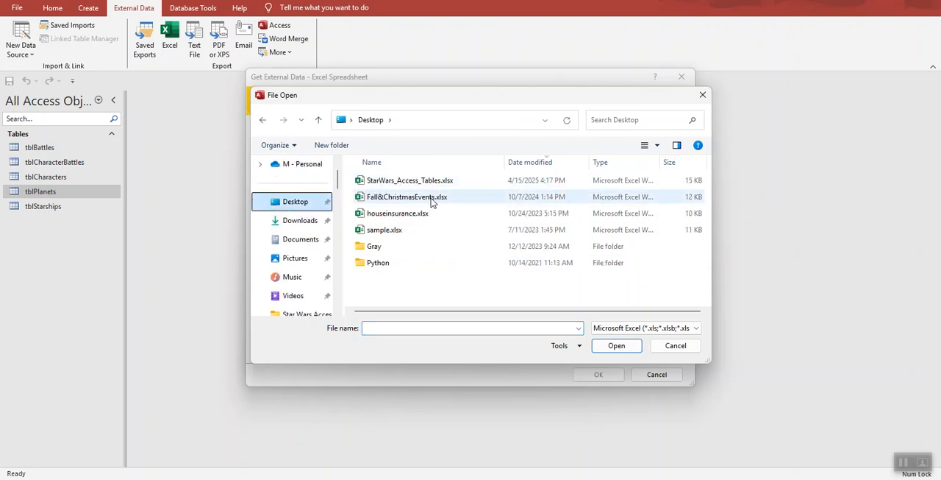
left_click(452, 182)
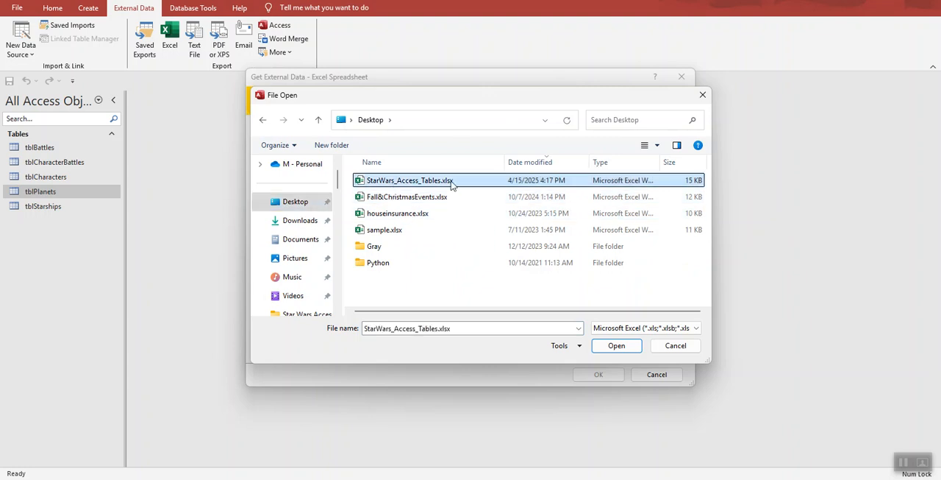
left_click(607, 344)
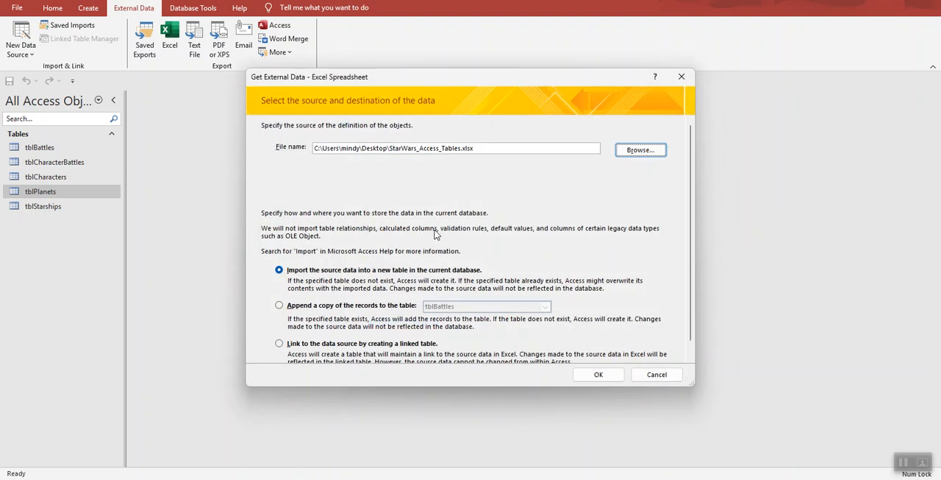
Step: Try to append the Characters worksheet's records to tblCharacters, and close the import wizard
left_click(287, 305)
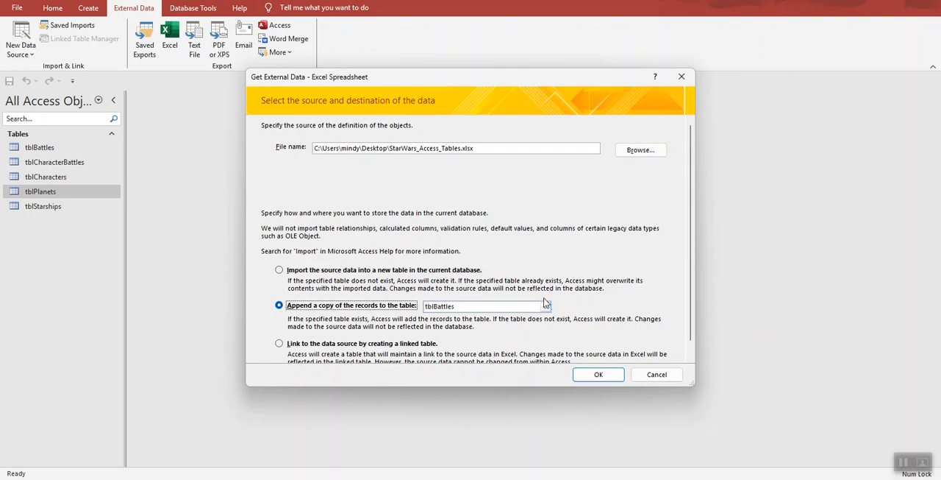
left_click(545, 307)
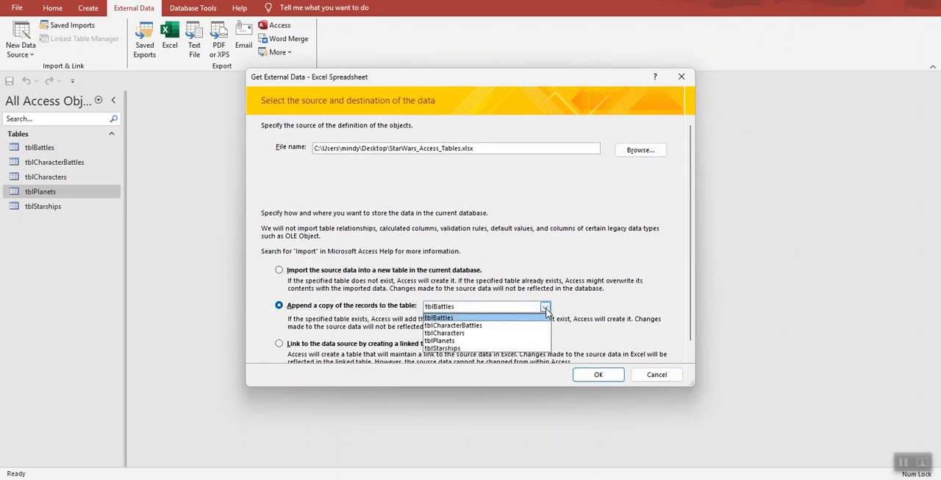
left_click(536, 333)
left_click(599, 374)
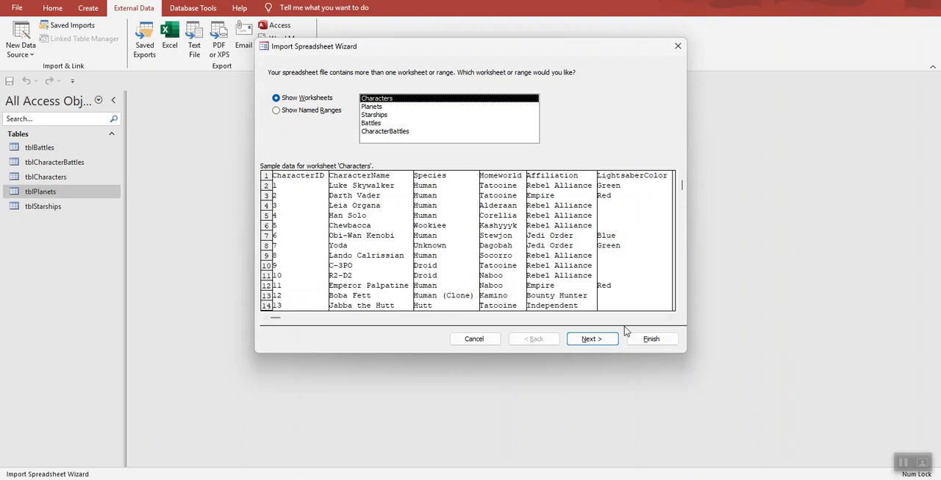
left_click(593, 338)
left_click(592, 339)
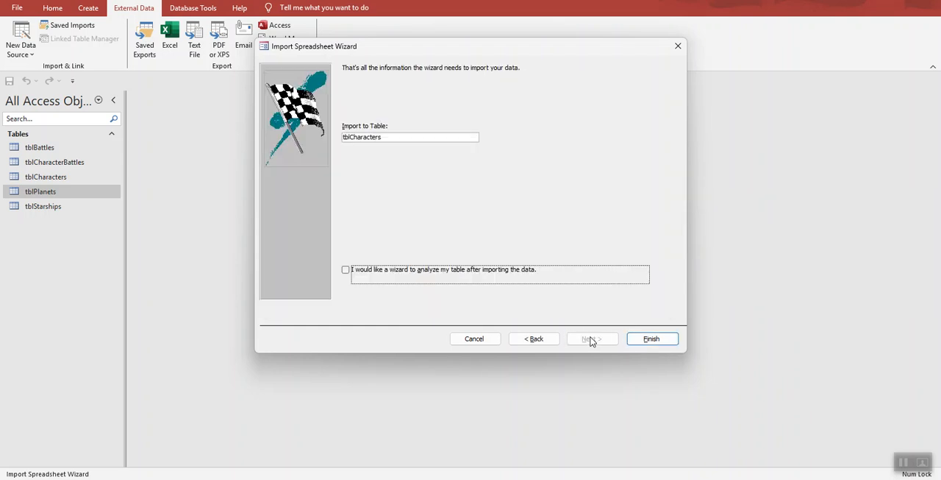
left_click(652, 338)
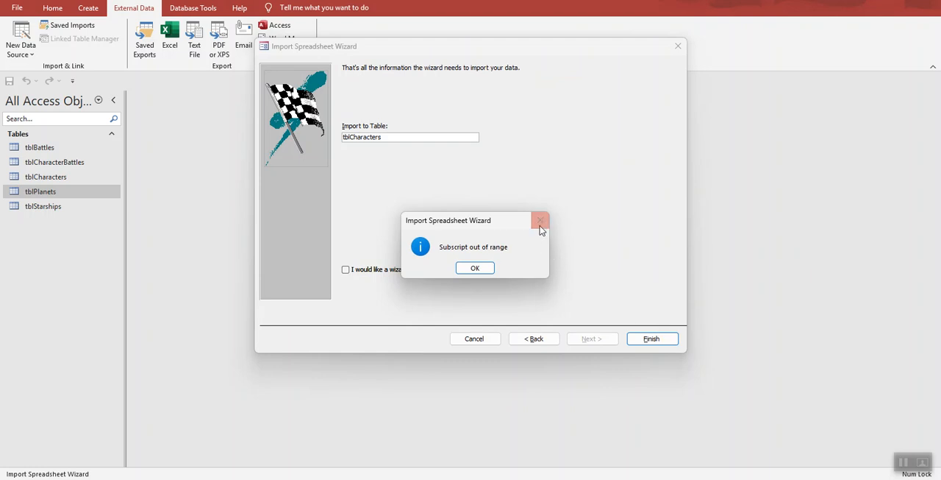
left_click(476, 269)
left_click(678, 46)
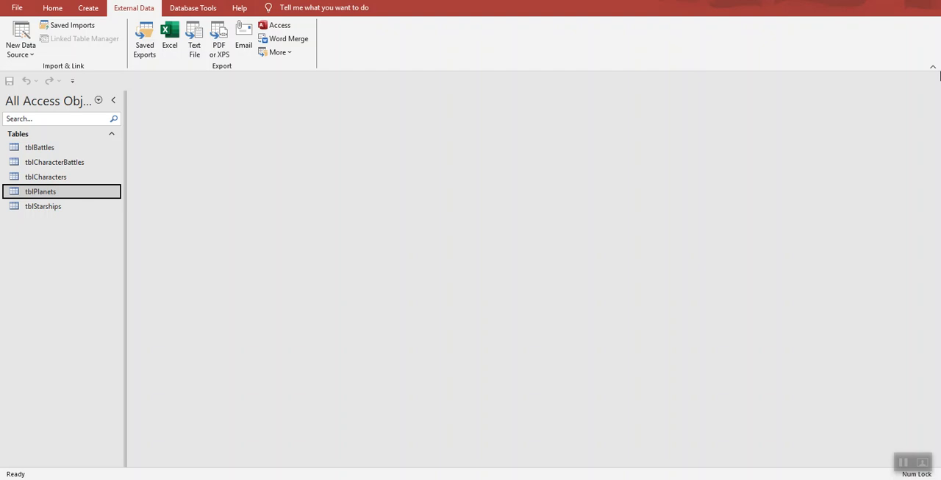
left_click(903, 463)
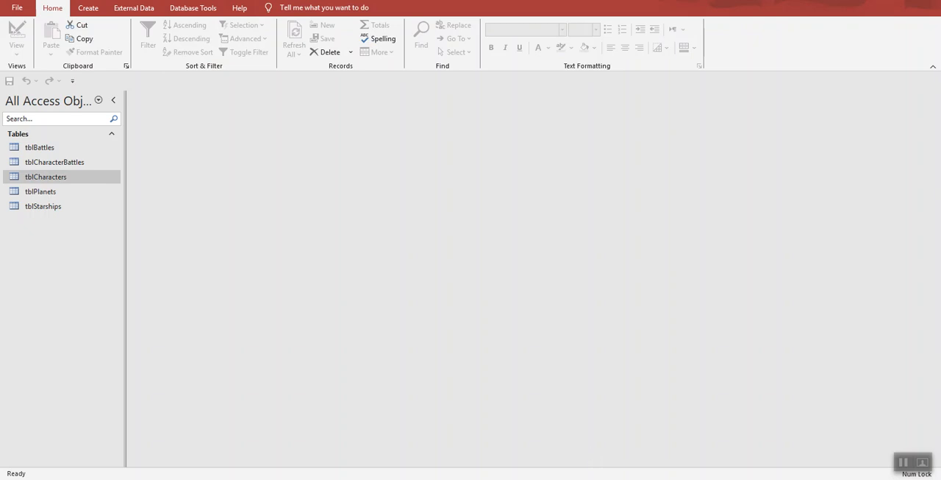
Step: Check which records tblPlanets and tblCharacters contain, closing each table after viewing it
double_click(65, 191)
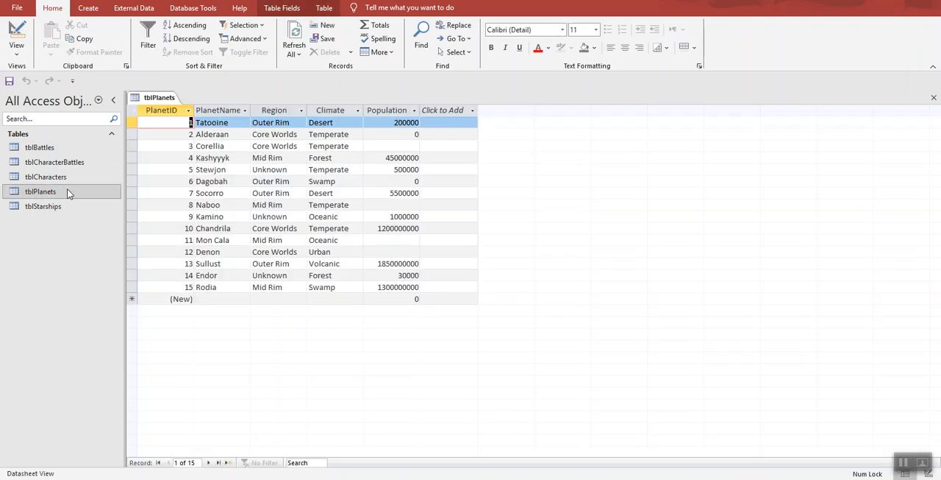
left_click(934, 97)
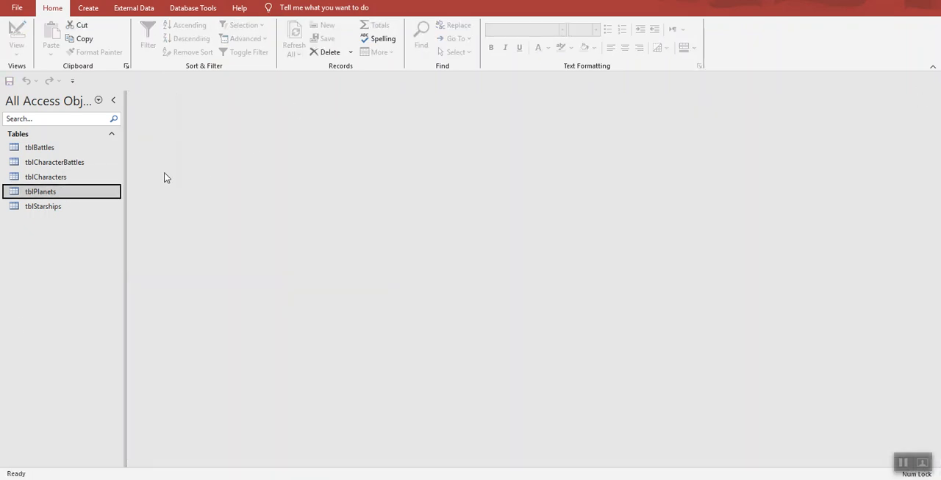
double_click(56, 178)
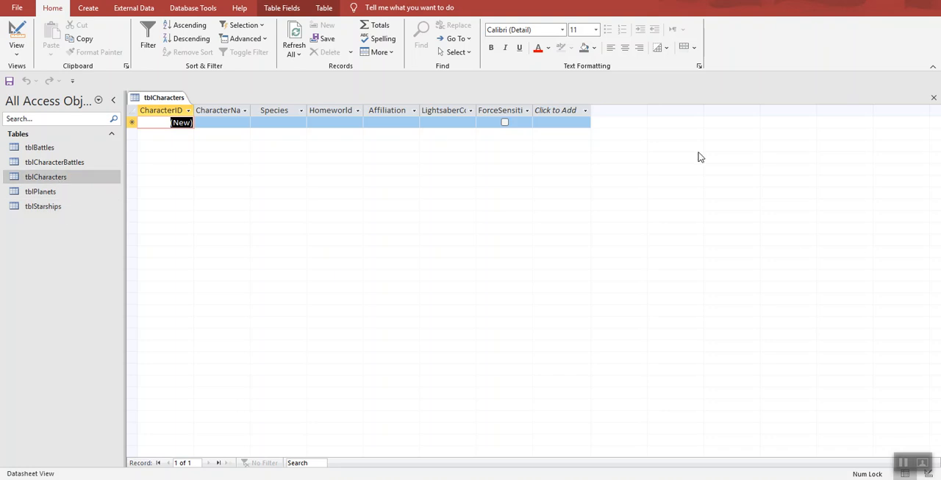
left_click(934, 97)
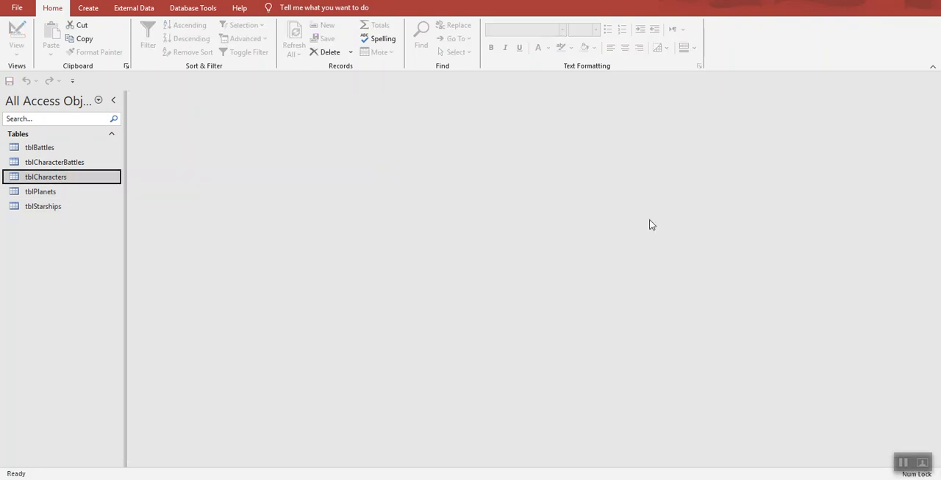
Step: Begin a new Excel data import and choose StarWars_Access_Tables.xlsx on the Desktop as its source
left_click(129, 8)
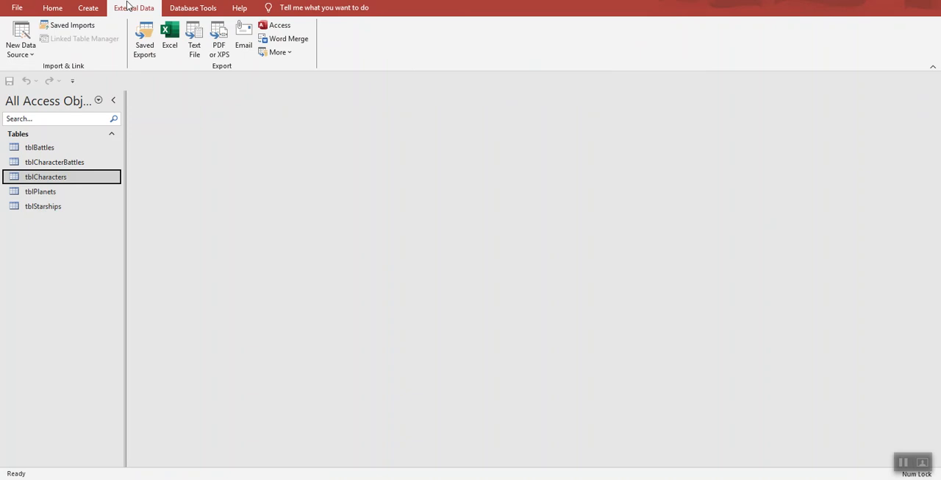
left_click(20, 45)
mouse_move(31, 77)
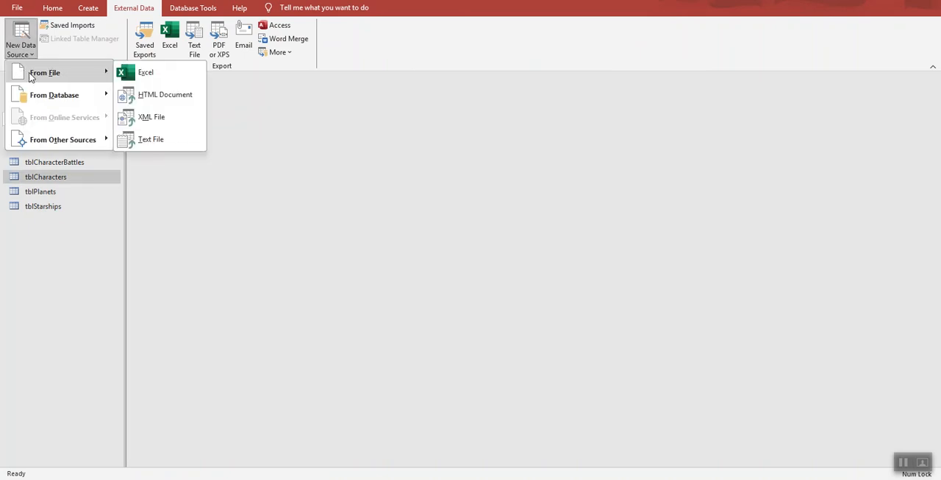
left_click(152, 71)
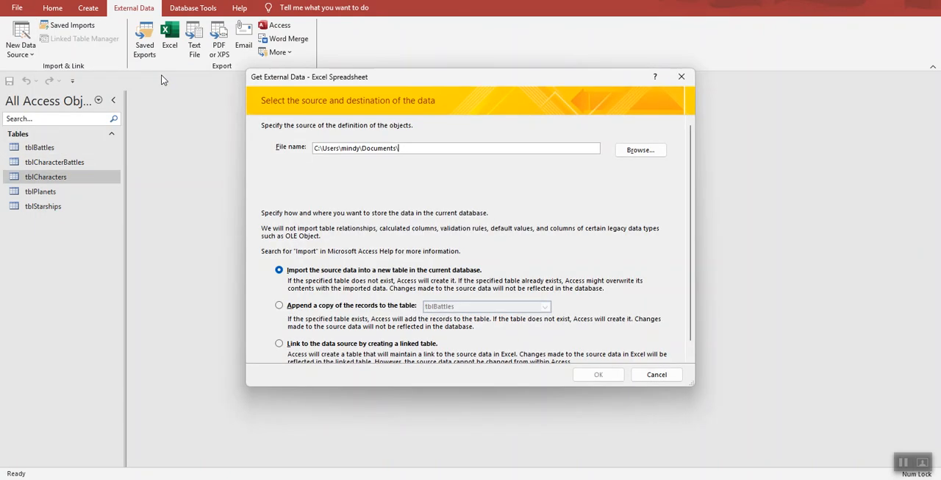
left_click(640, 150)
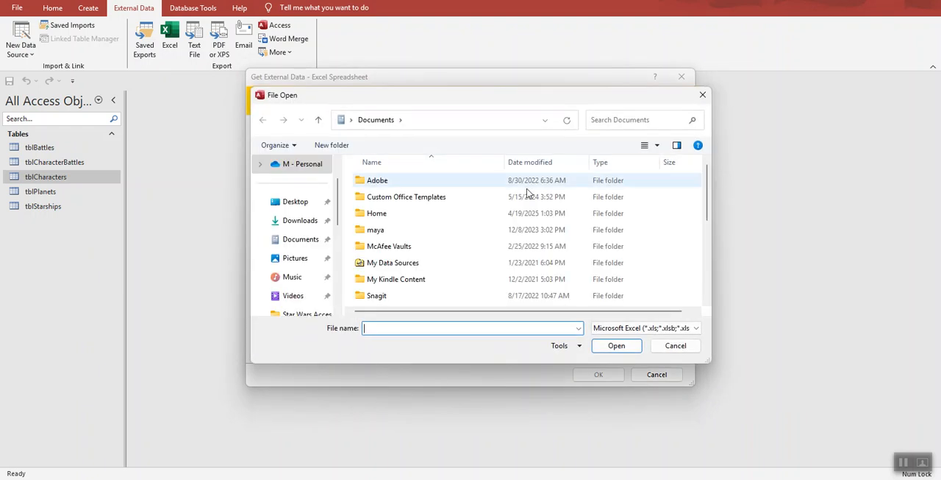
left_click(298, 202)
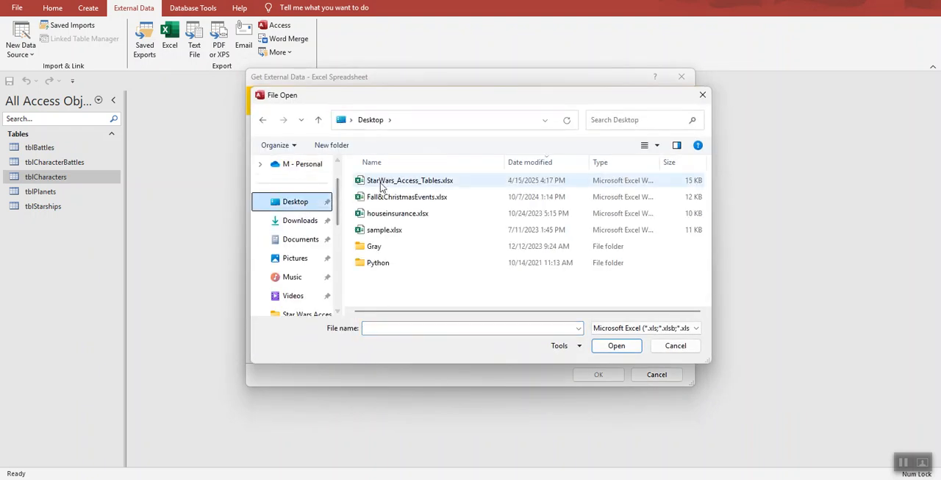
left_click(395, 181)
left_click(618, 346)
Step: Append the Characters worksheet's records to tblCharacters and finish the import wizard
left_click(280, 306)
left_click(545, 307)
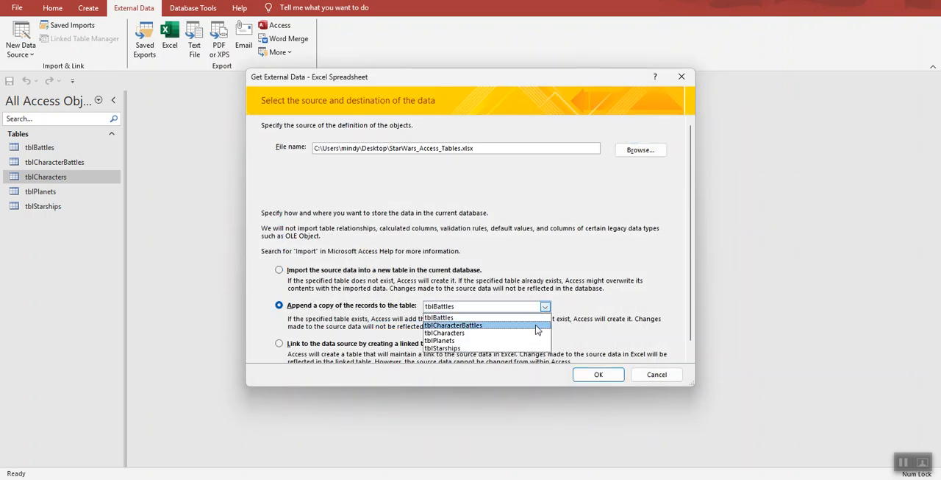
left_click(536, 335)
left_click(598, 374)
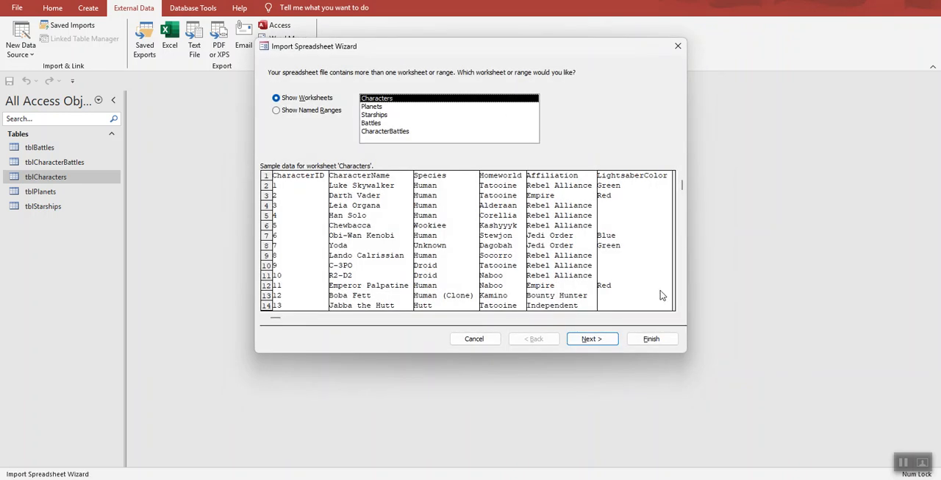
left_click(597, 342)
left_click(596, 342)
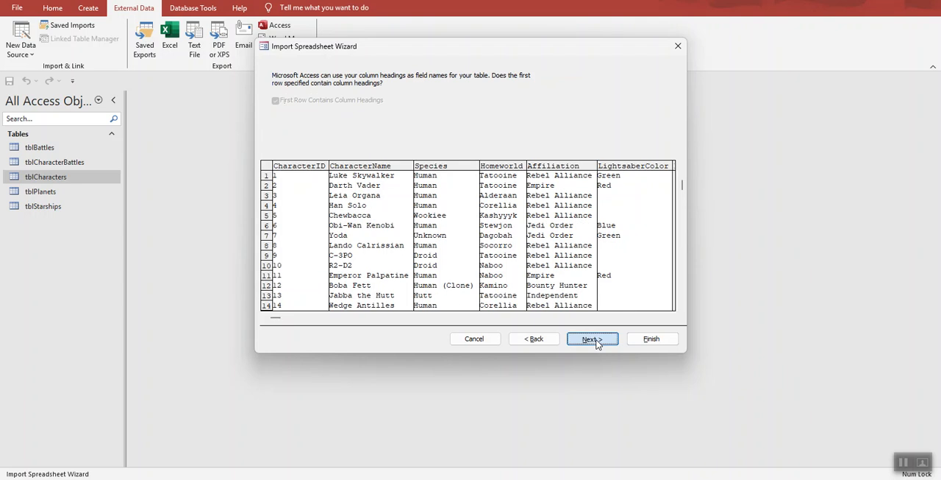
left_click(635, 343)
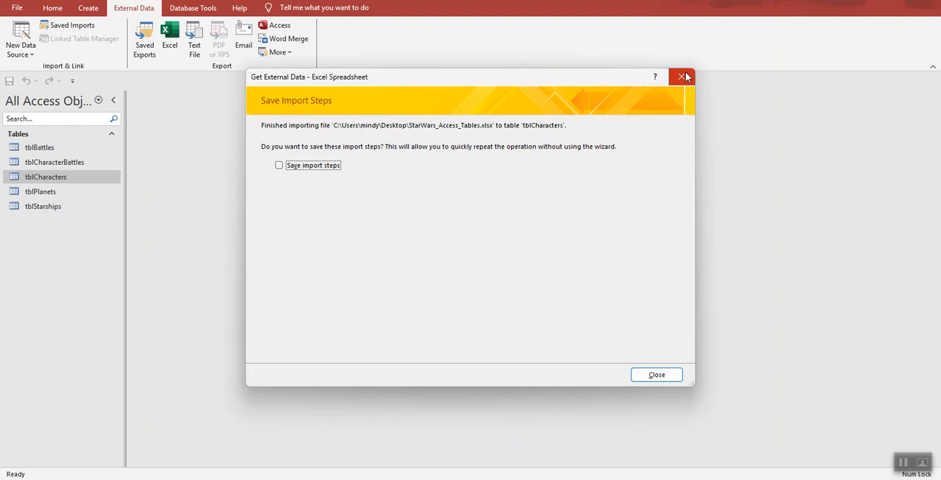
Step: Close the finished import without saving its steps, and check the records in tblCharacters before closing the table
left_click(655, 374)
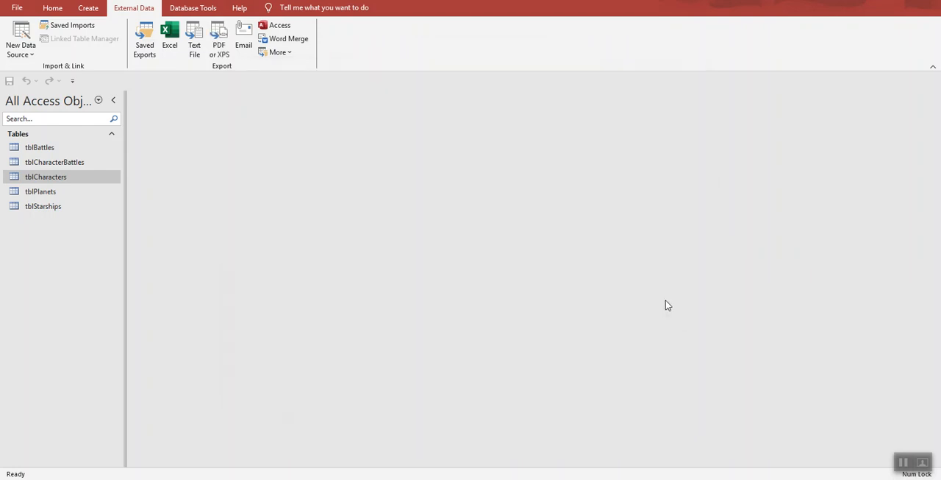
double_click(51, 177)
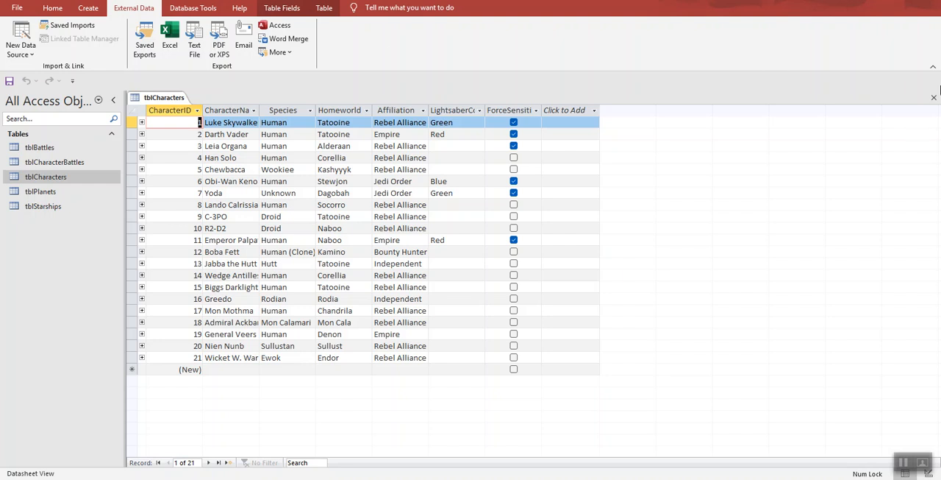
left_click(934, 98)
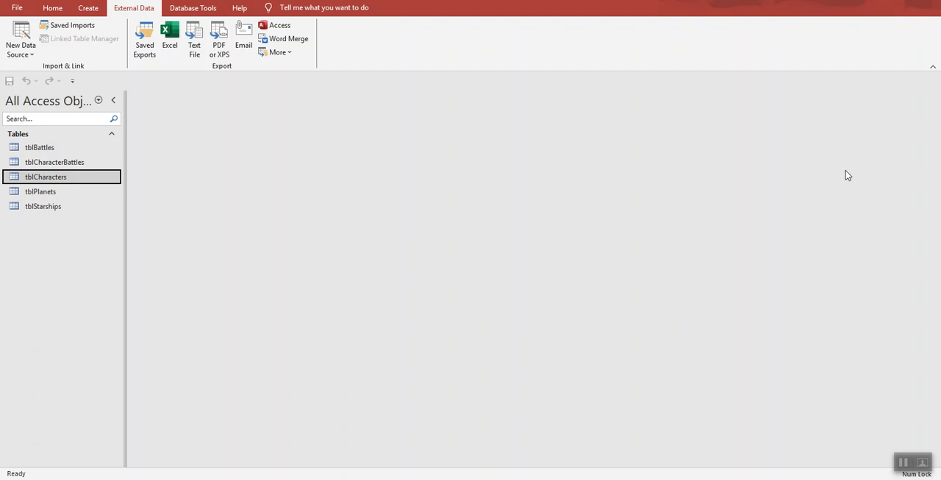
Step: Check the append order in the StarWars Instructions PDF, and in Access begin an Excel import with StarWars_Access_Tables.xlsx from the Desktop as source
left_click(734, 477)
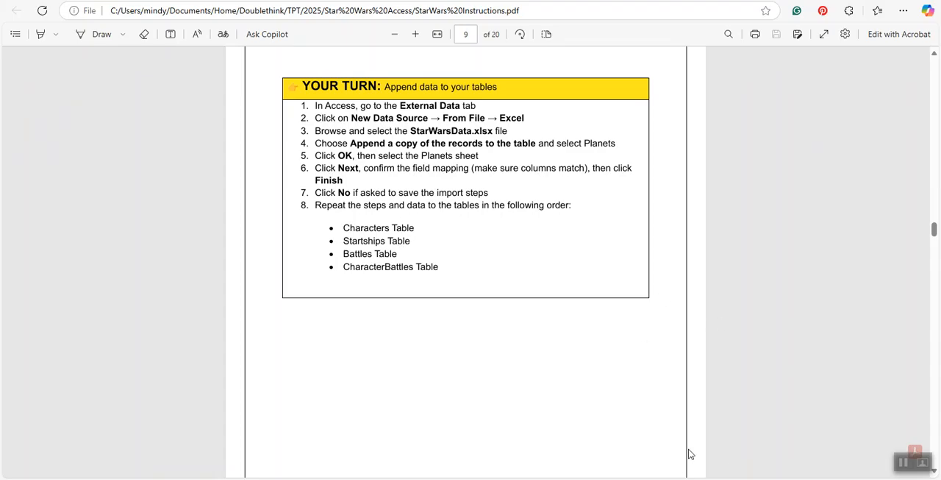
left_click(765, 476)
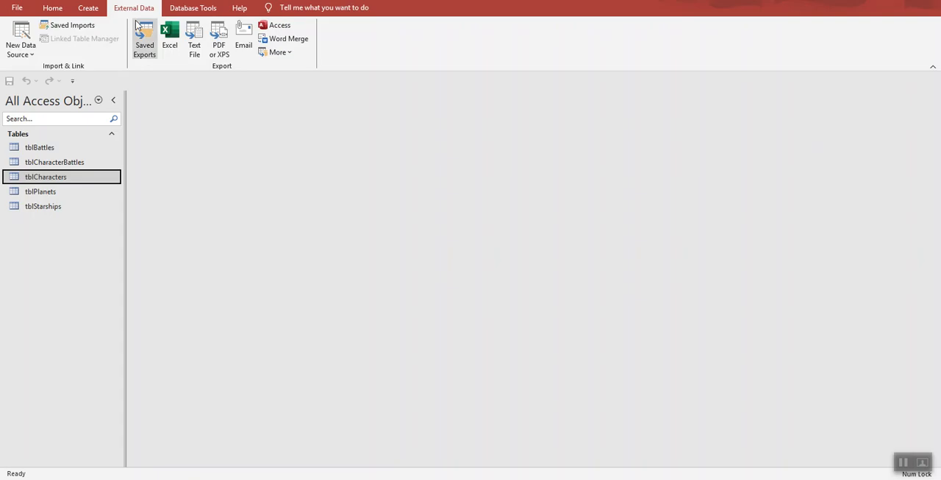
left_click(20, 47)
mouse_move(27, 74)
left_click(145, 72)
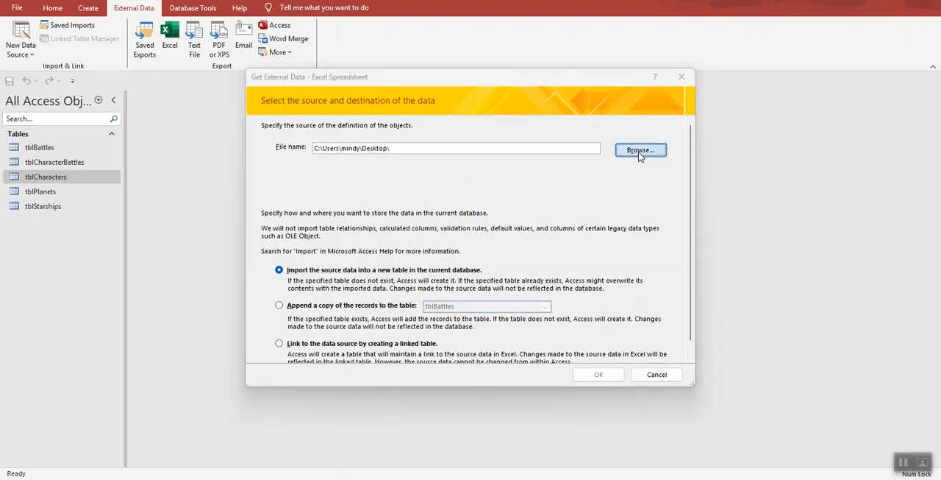
left_click(641, 149)
scroll(294, 199, "up", 5)
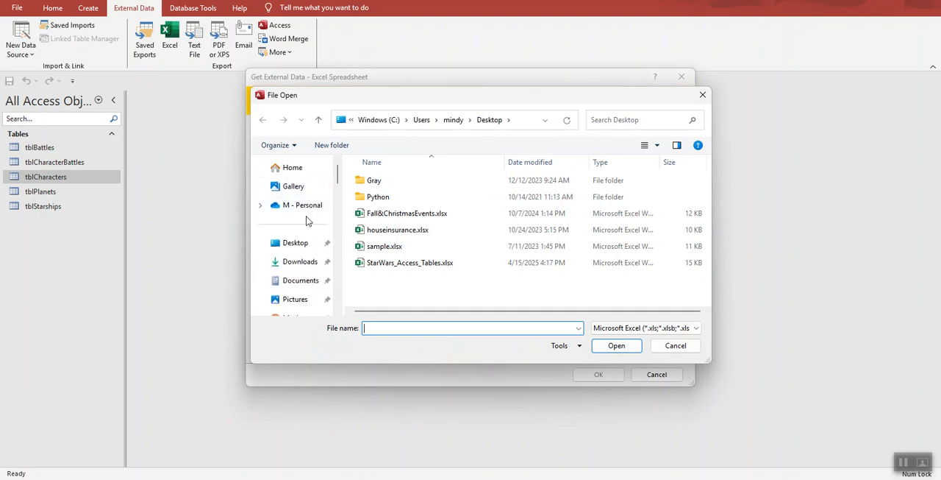
left_click(414, 263)
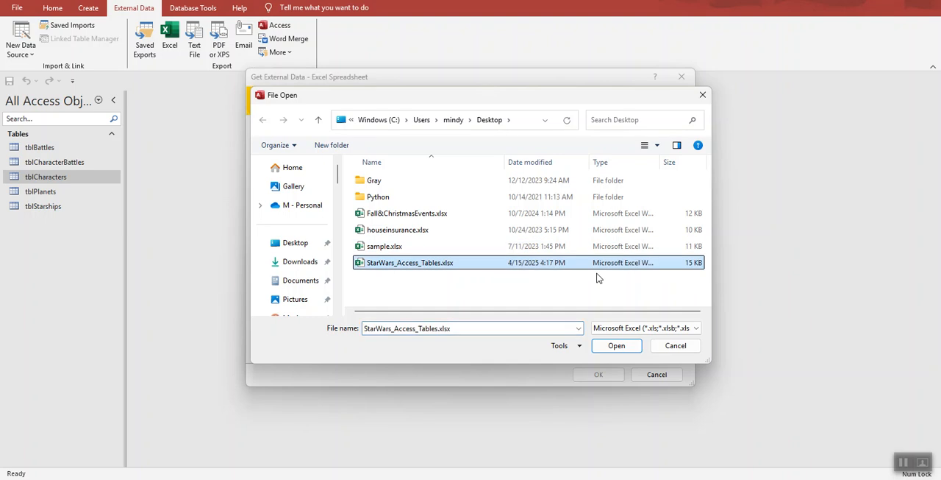
left_click(621, 347)
Step: Append the Starships worksheet's records to tblStarships and close the import without saving its steps
left_click(279, 305)
left_click(545, 306)
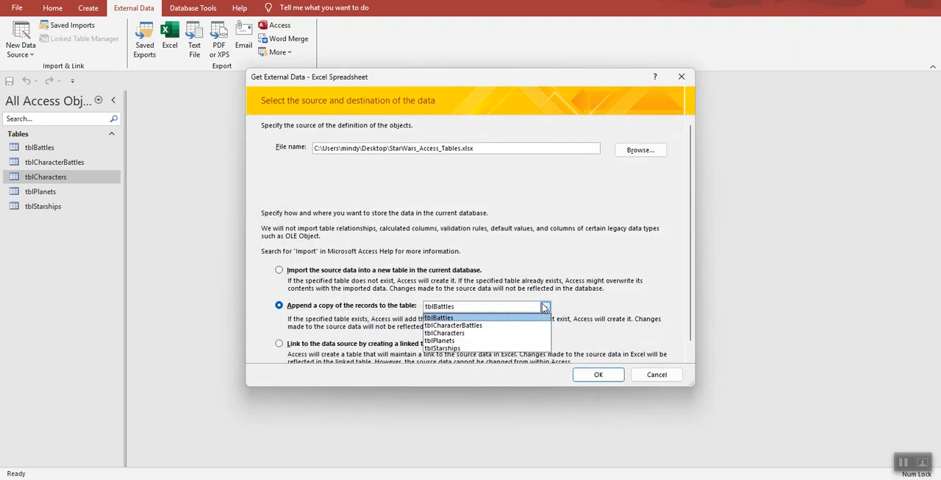
left_click(497, 346)
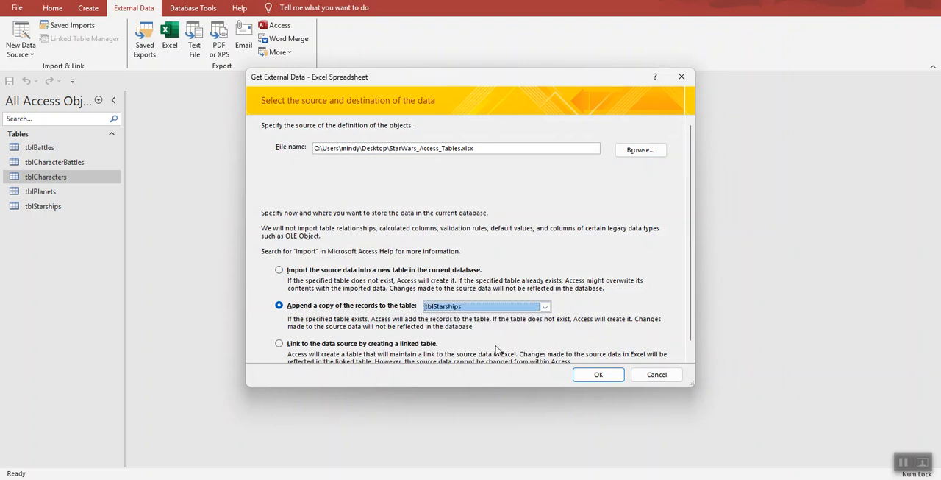
left_click(595, 376)
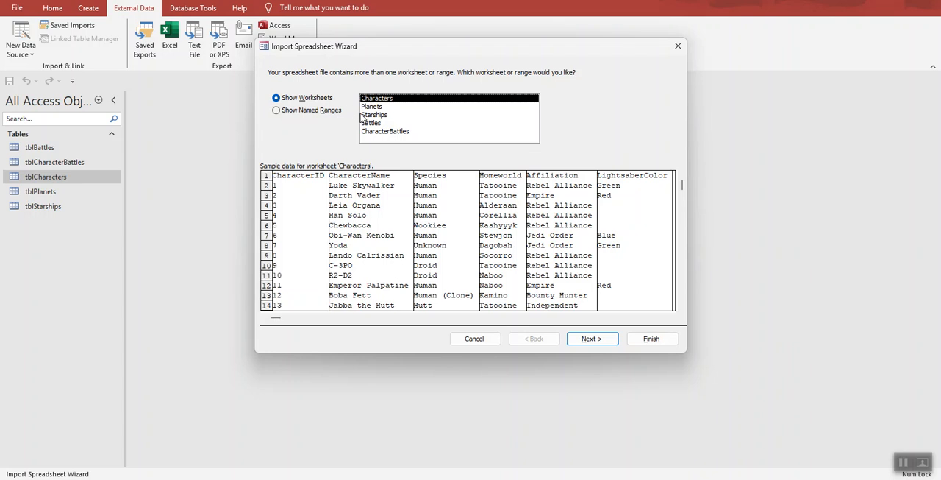
left_click(361, 115)
left_click(608, 344)
left_click(607, 345)
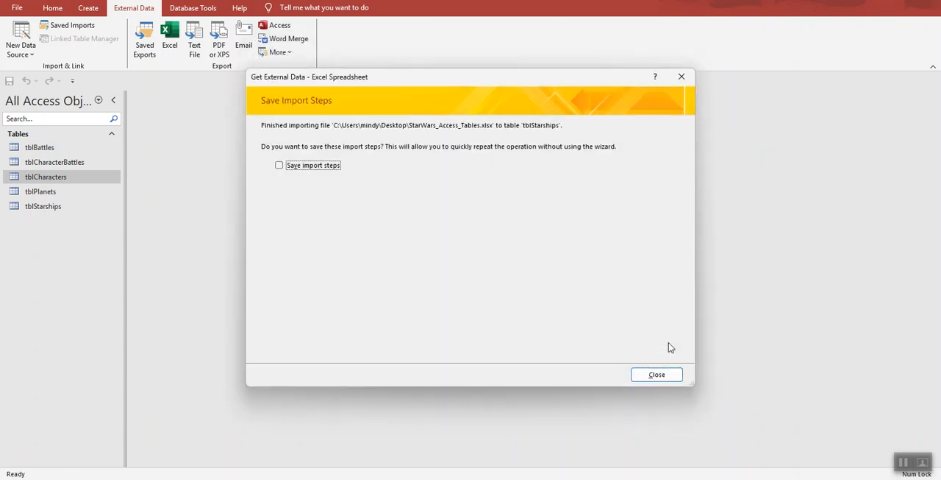
left_click(682, 76)
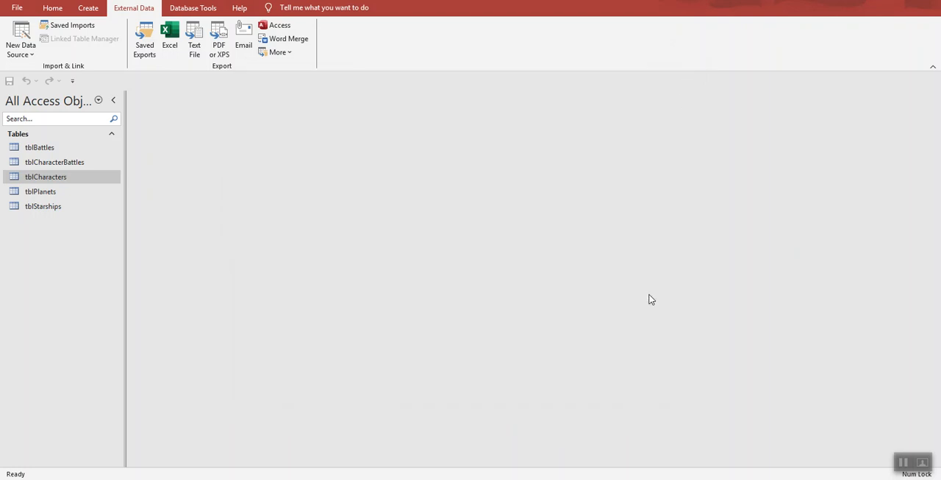
Step: Consult the instructions PDF for the next table, and start another Excel import in Access from StarWars_Access_Tables.xlsx on the Desktop
left_click(731, 479)
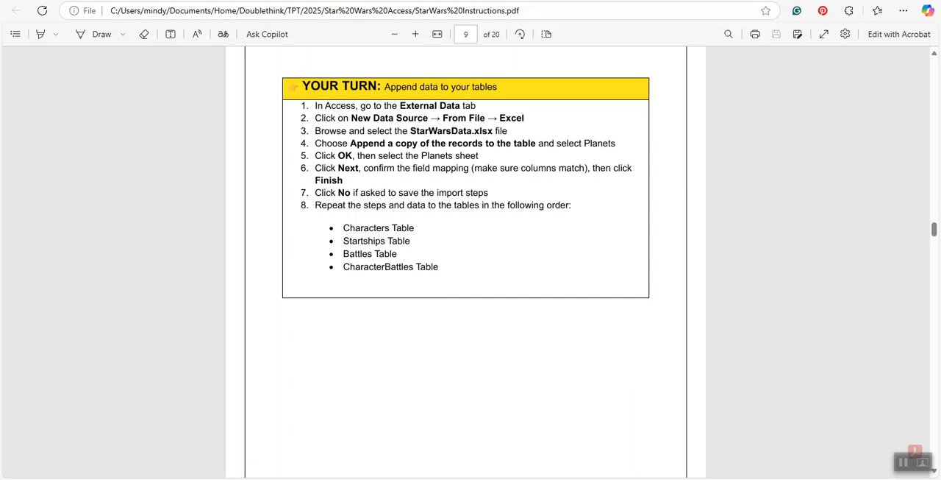
mouse_move(731, 479)
left_click(710, 412)
left_click(30, 48)
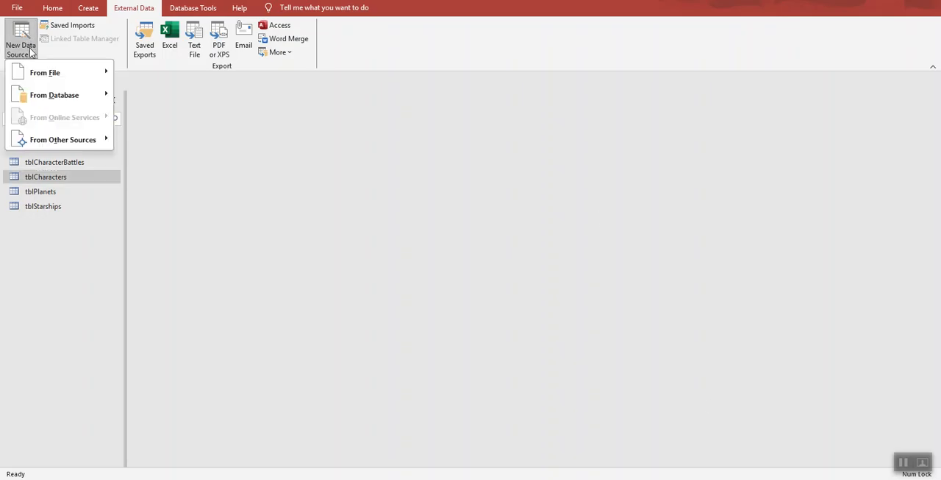
mouse_move(42, 73)
left_click(154, 75)
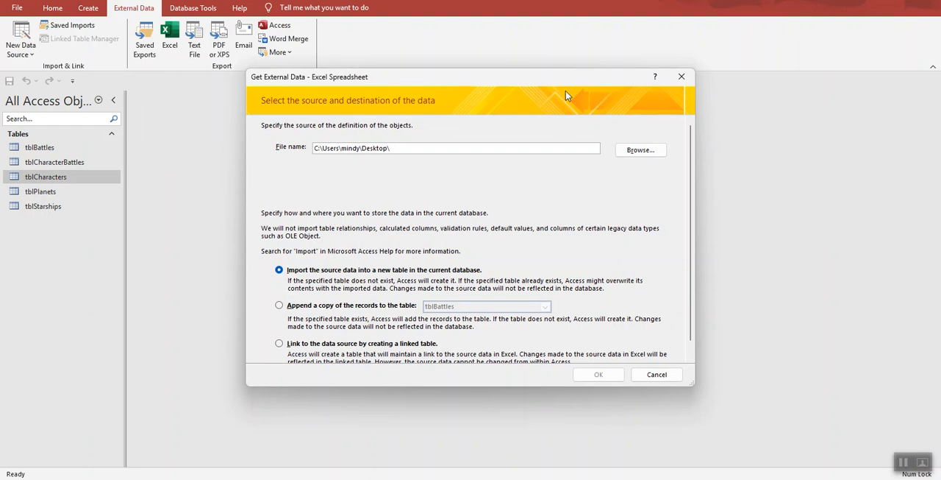
left_click(641, 149)
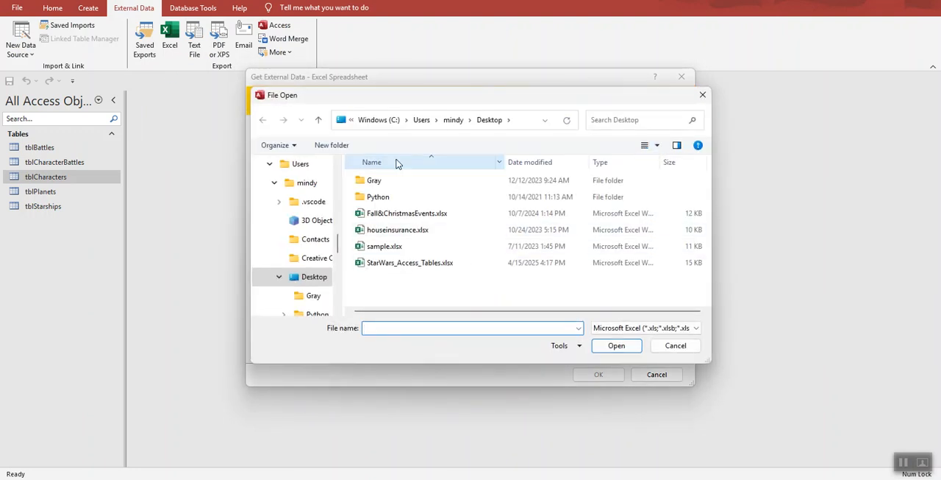
left_click(401, 262)
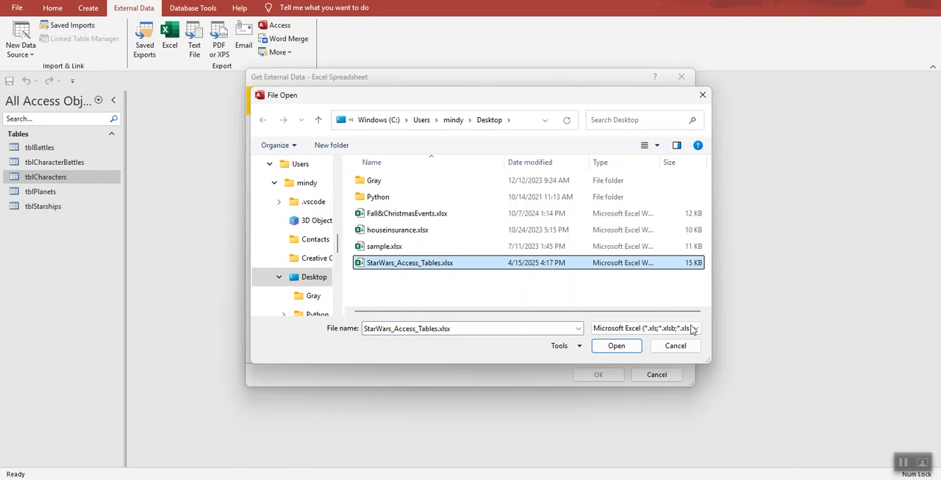
left_click(617, 345)
Step: Append the Battles worksheet's records to tblBattles and close the import without saving its steps
left_click(280, 305)
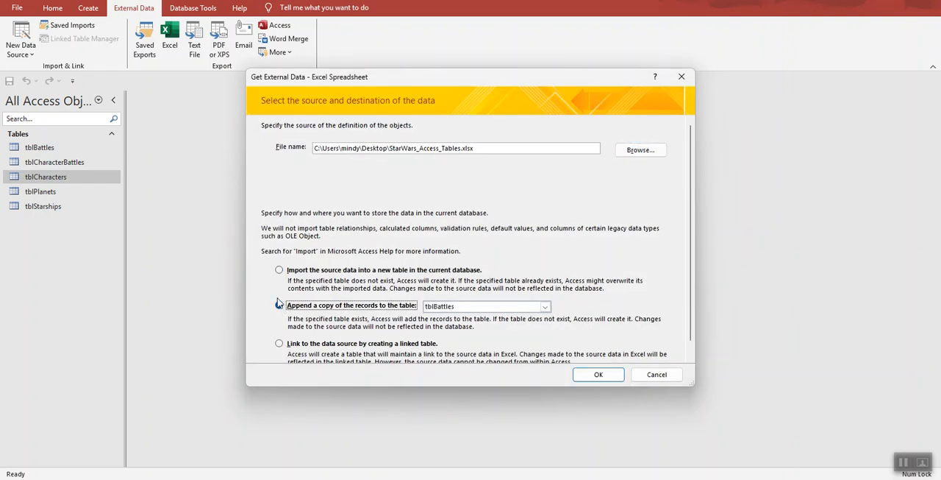
left_click(546, 306)
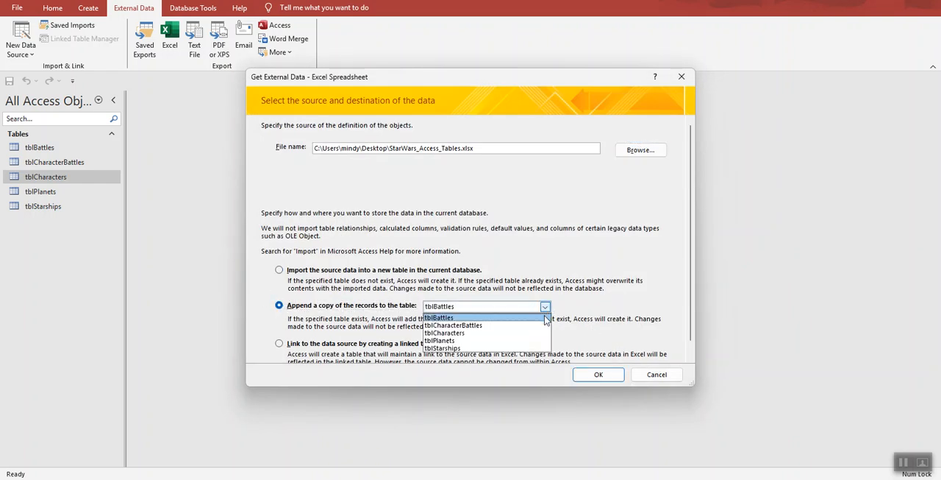
left_click(547, 316)
left_click(599, 374)
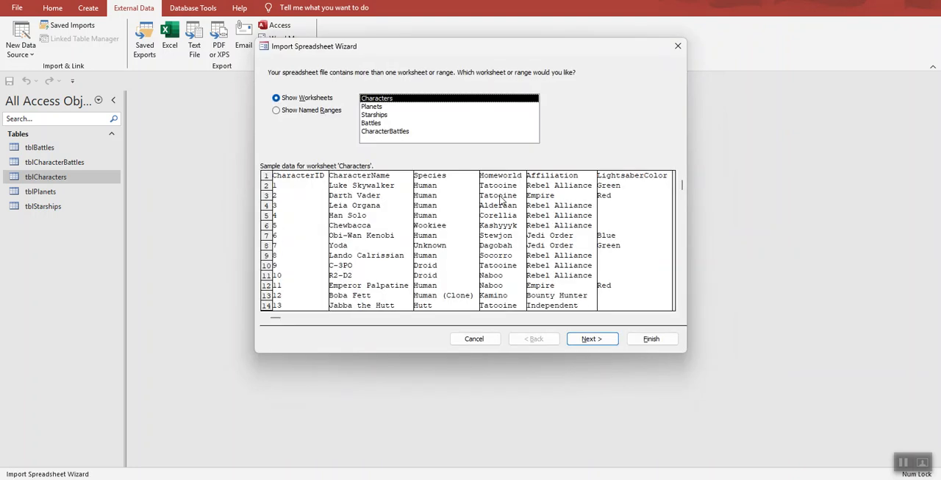
left_click(399, 123)
left_click(590, 340)
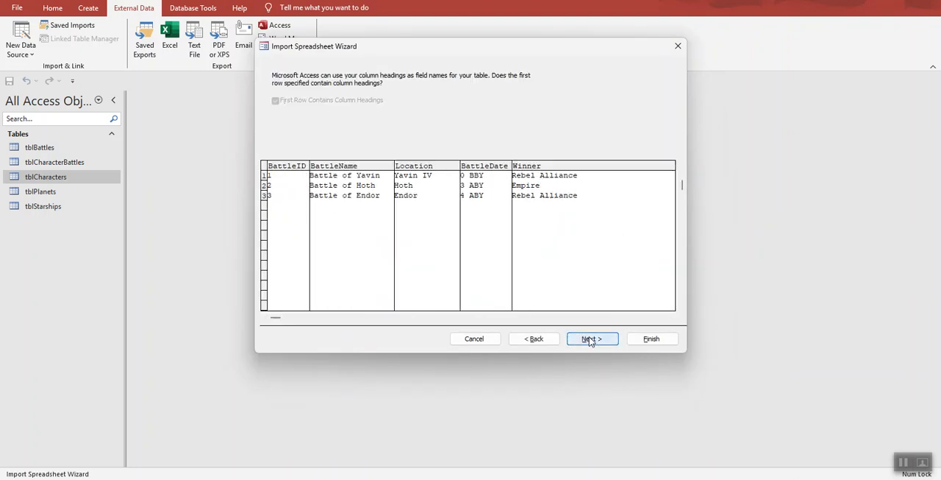
left_click(590, 339)
left_click(647, 340)
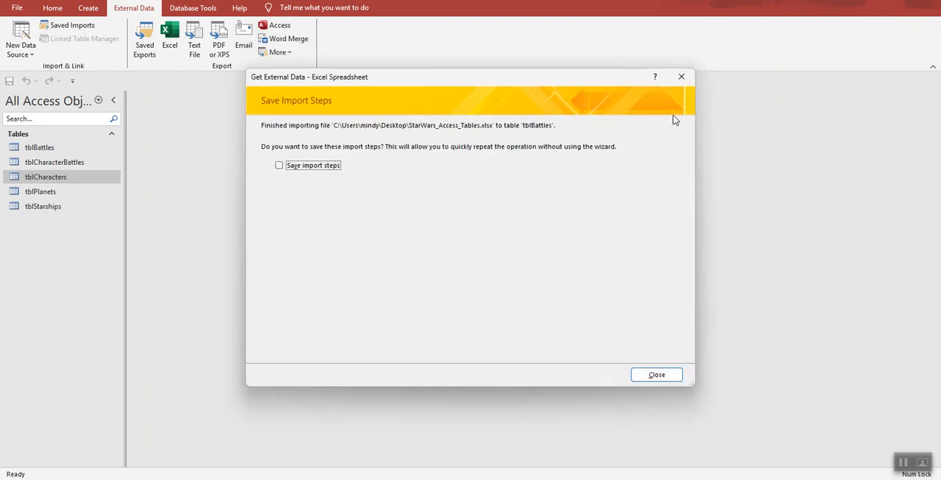
left_click(682, 77)
Step: Begin a new Excel data import and choose StarWars_Access_Tables.xlsx on the Desktop as its source
left_click(20, 45)
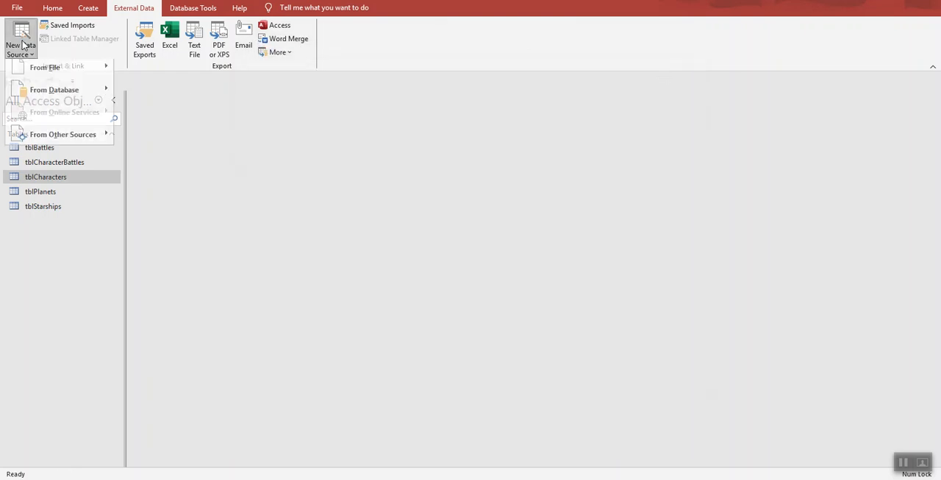
mouse_move(45, 73)
left_click(139, 72)
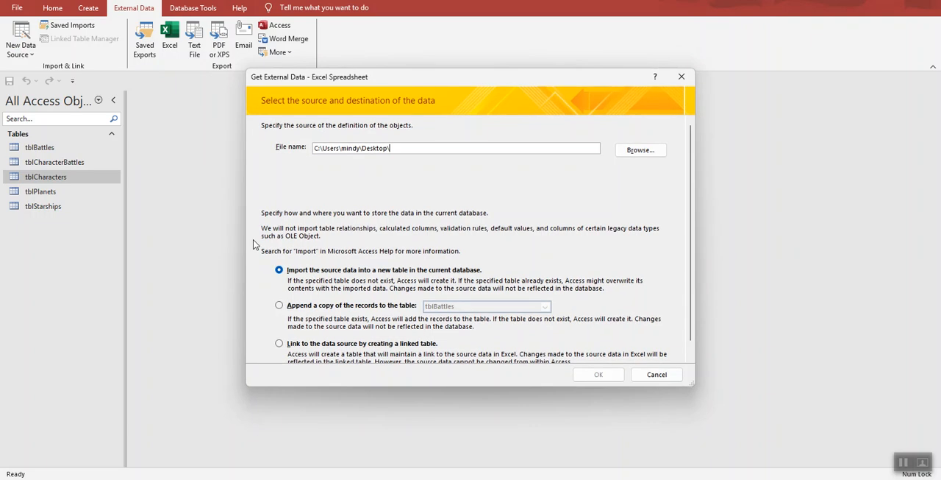
left_click(659, 147)
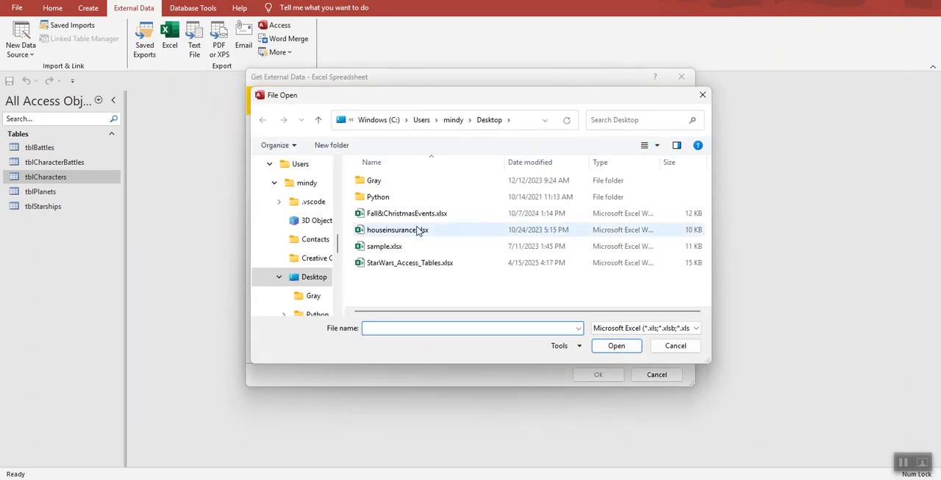
left_click(475, 263)
left_click(603, 346)
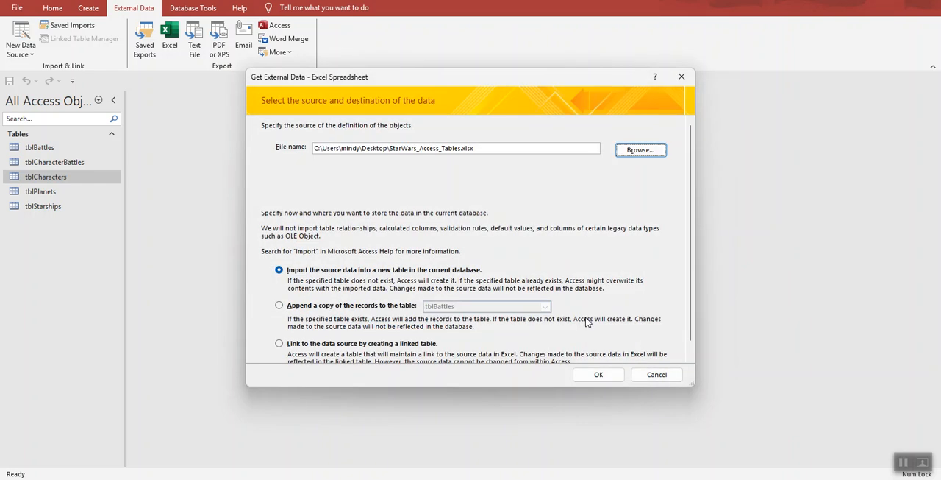
Step: Try to append the CharacterBattles worksheet's records to tblCharacterBattles, and cancel the import wizard
left_click(292, 307)
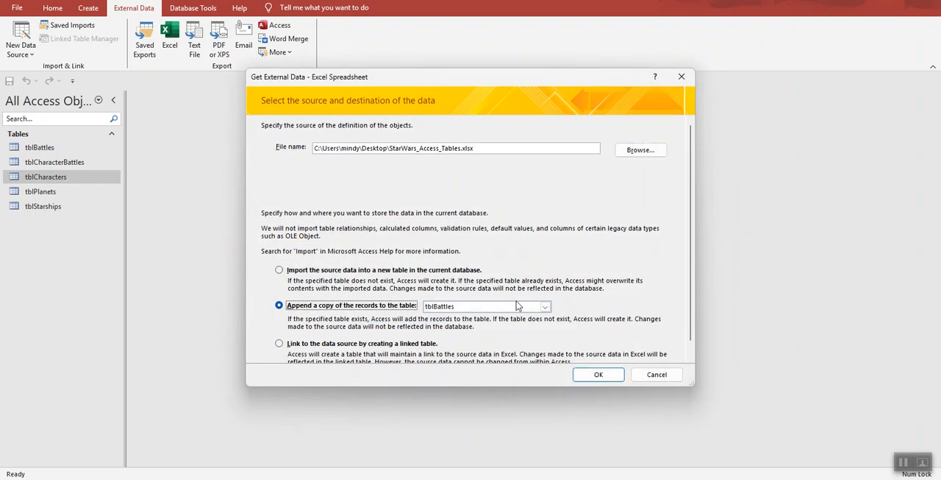
left_click(546, 308)
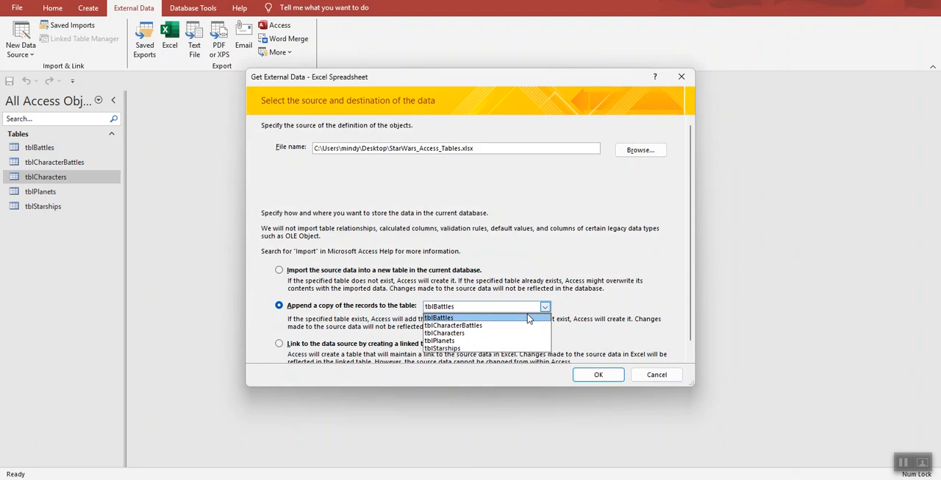
left_click(527, 325)
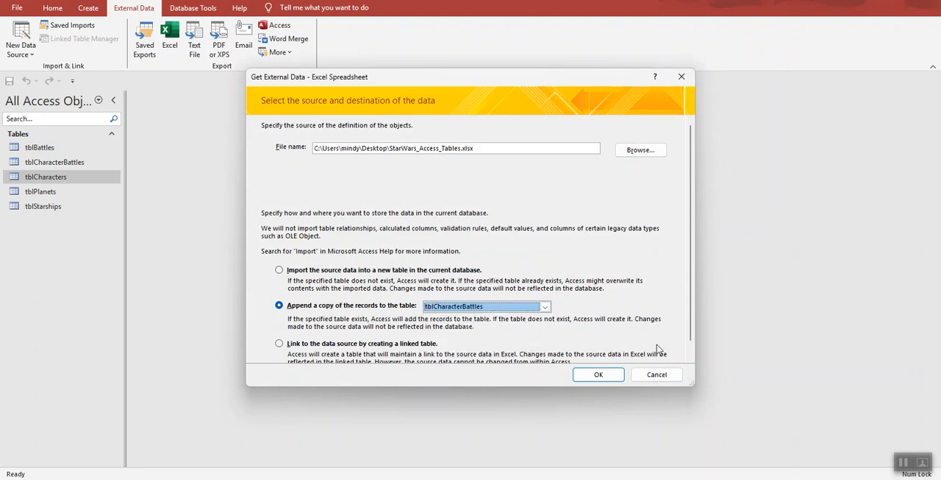
left_click(602, 375)
left_click(412, 133)
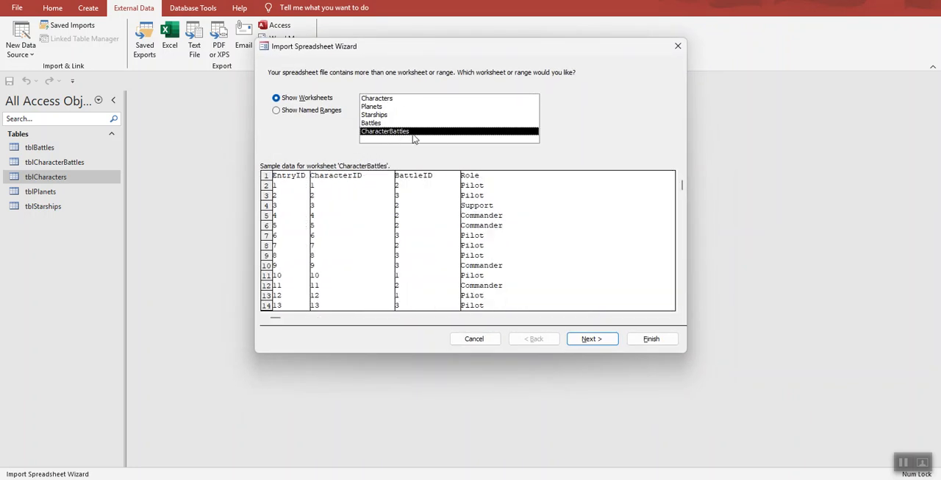
left_click(593, 338)
left_click(593, 339)
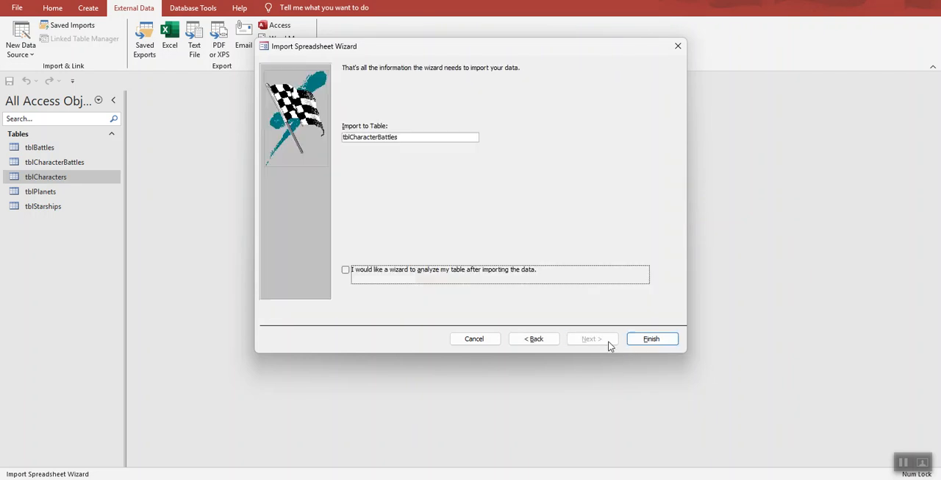
left_click(656, 342)
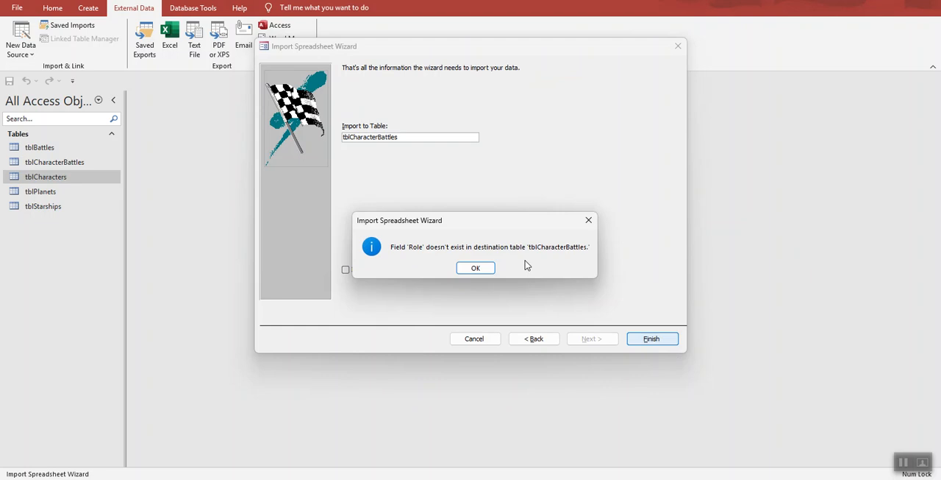
left_click(491, 270)
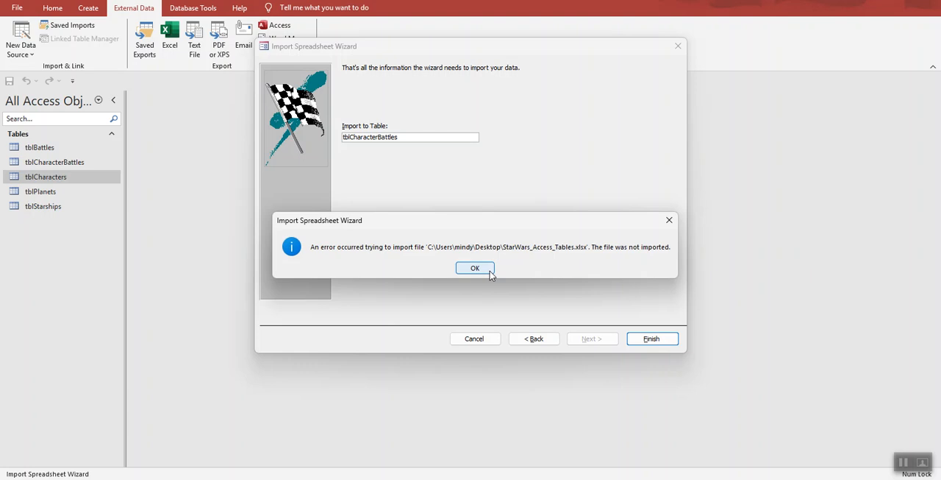
left_click(491, 270)
left_click(474, 340)
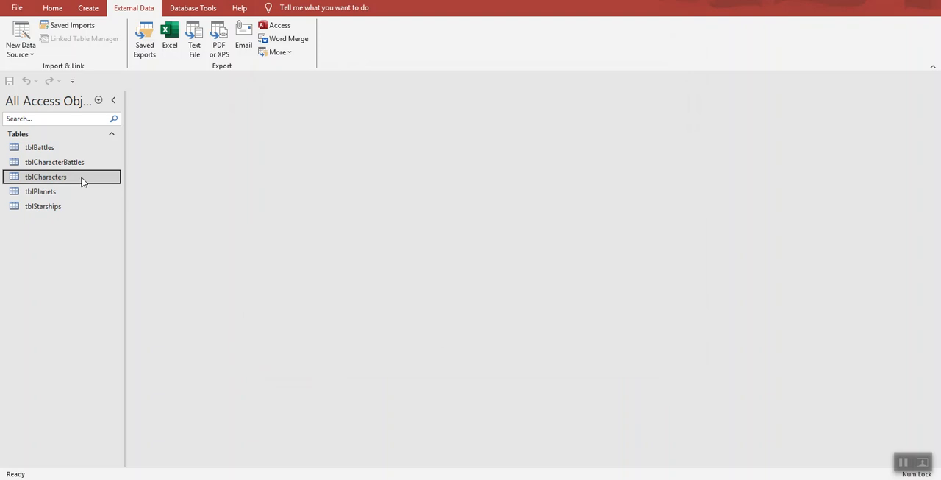
Step: Rename the Roles field of tblCharacterBattles to Role in its design, and save and close the table
left_click(63, 169)
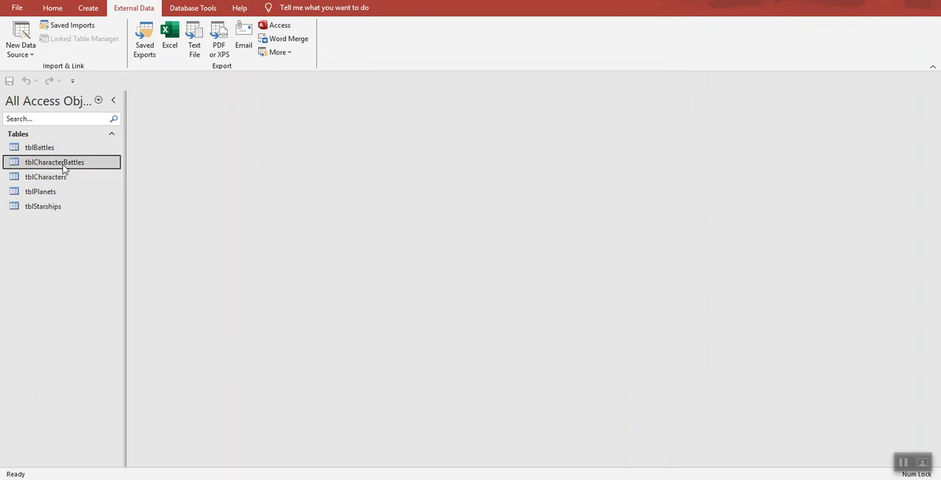
right_click(64, 169)
left_click(98, 188)
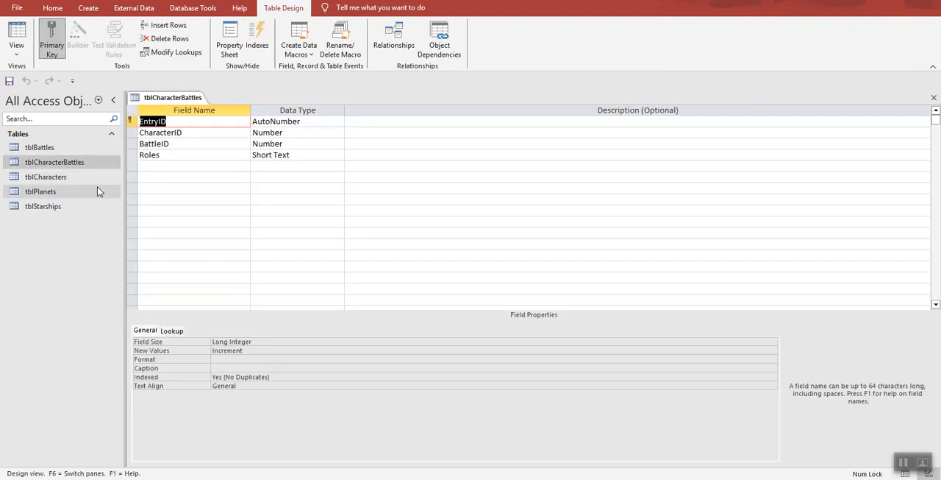
left_click(161, 154)
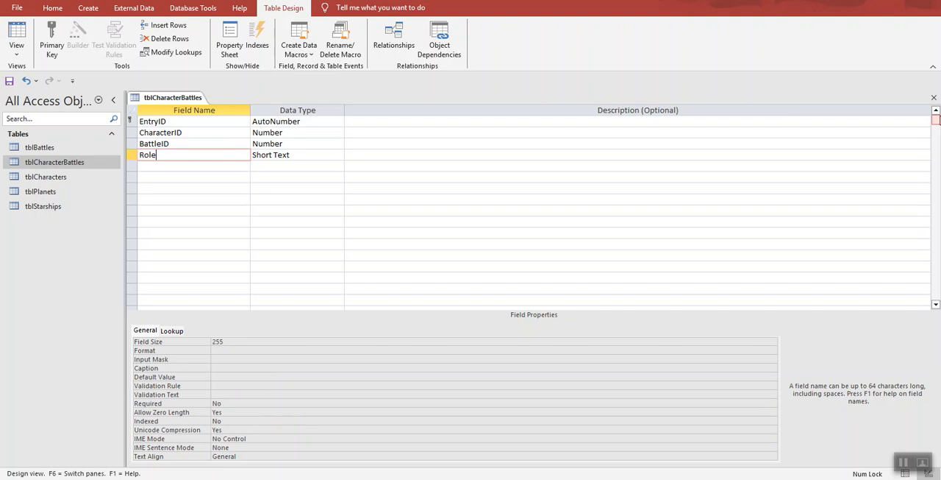
left_click(934, 98)
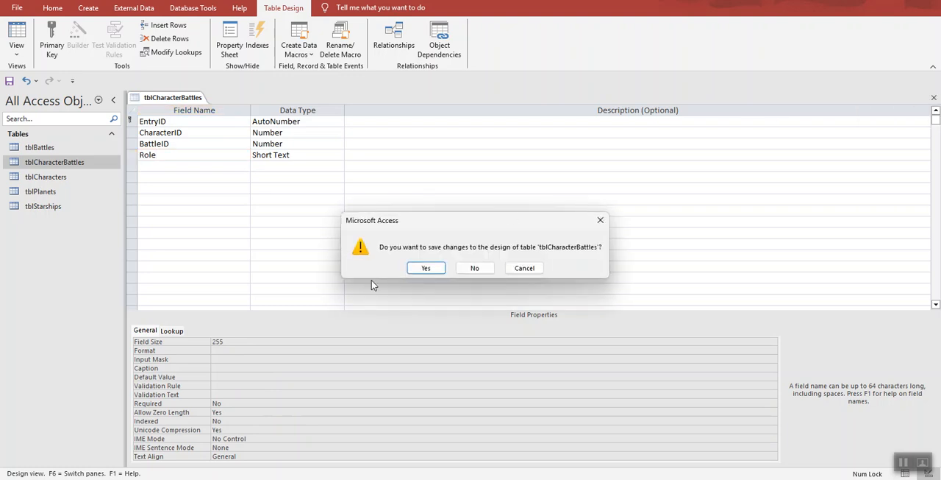
left_click(426, 268)
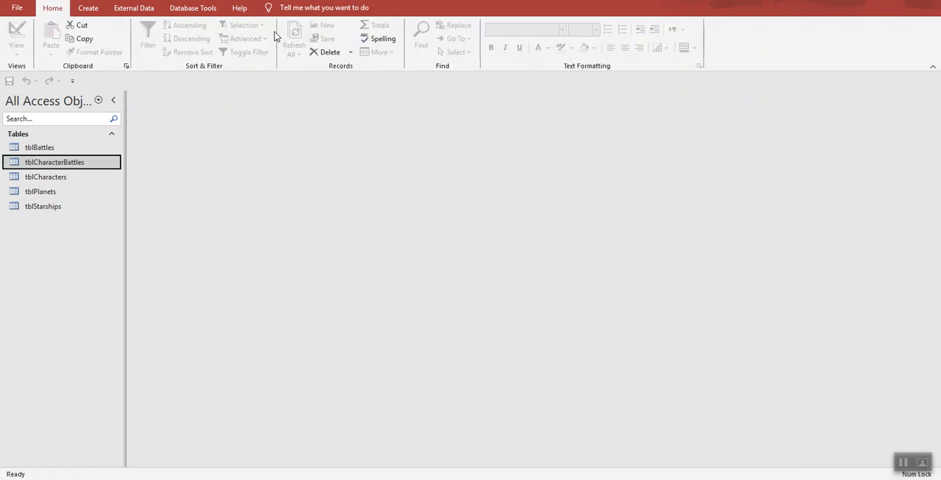
Step: Start a new import from an Excel file and select StarWars_Access_Tables.xlsx on the Desktop as the source
left_click(139, 10)
left_click(21, 40)
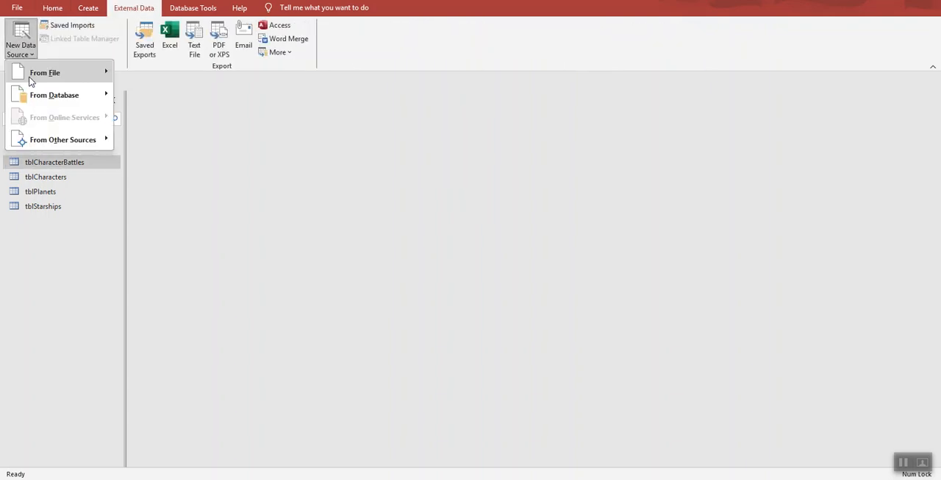
left_click(151, 76)
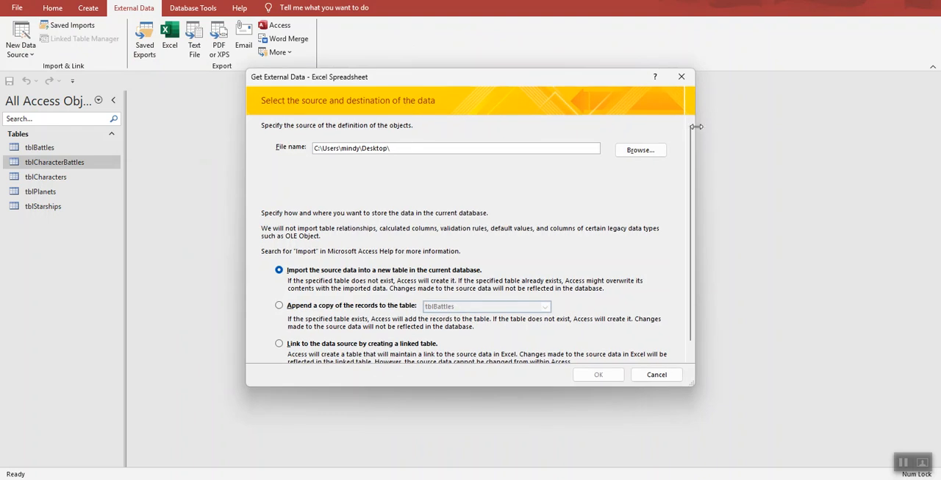
left_click(620, 152)
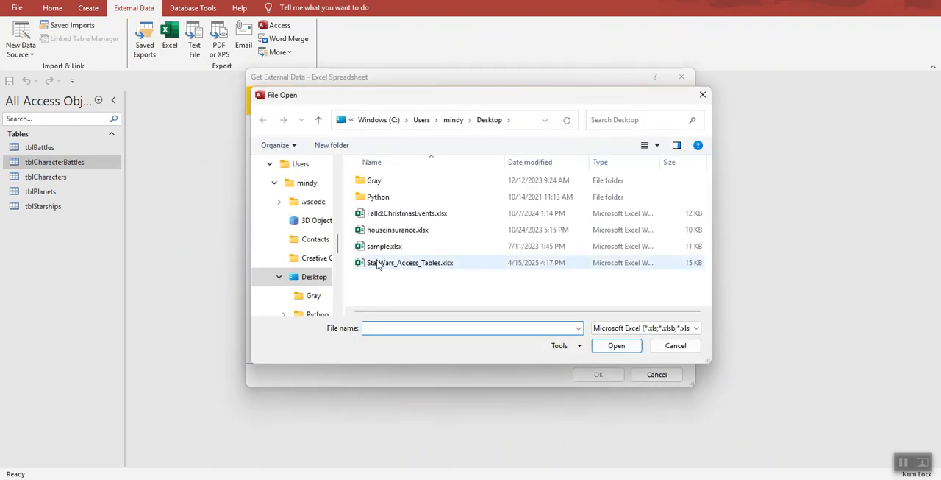
left_click(378, 263)
left_click(617, 346)
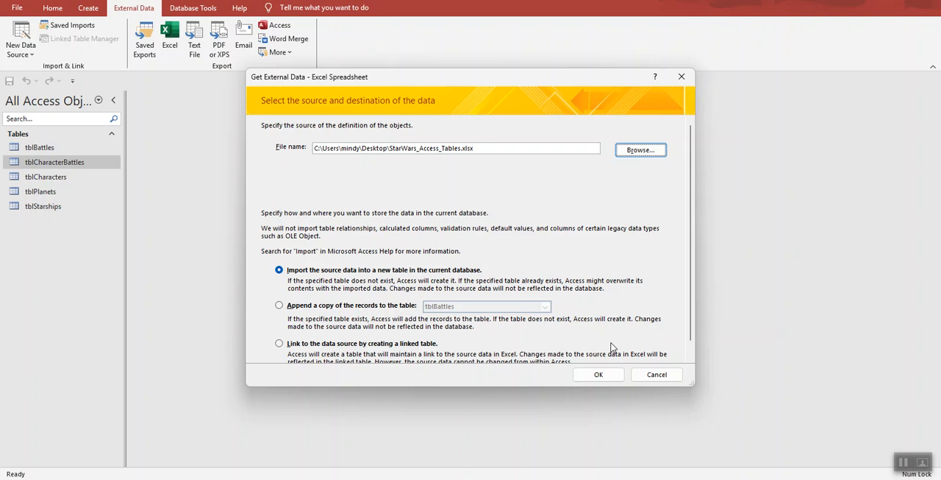
Step: Append the CharacterBattles worksheet's records to tblCharacterBattles and close the import without saving its steps
left_click(280, 305)
left_click(519, 307)
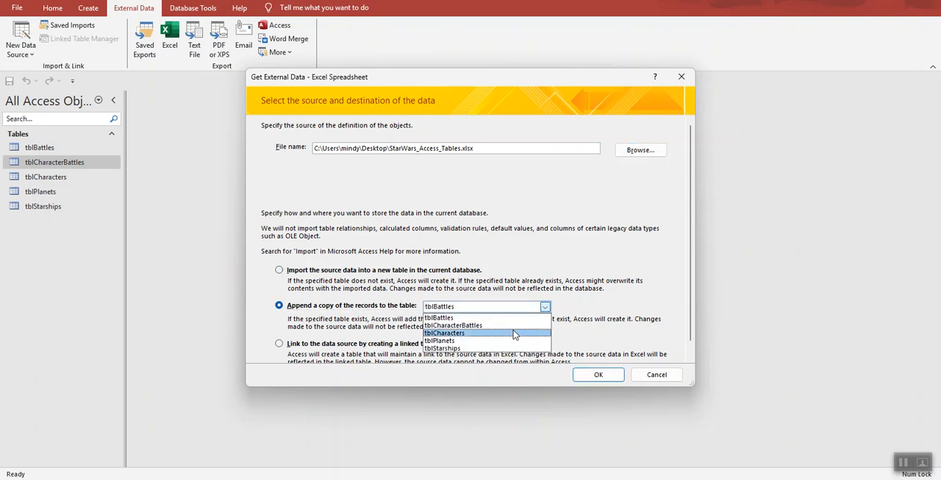
left_click(512, 326)
left_click(599, 376)
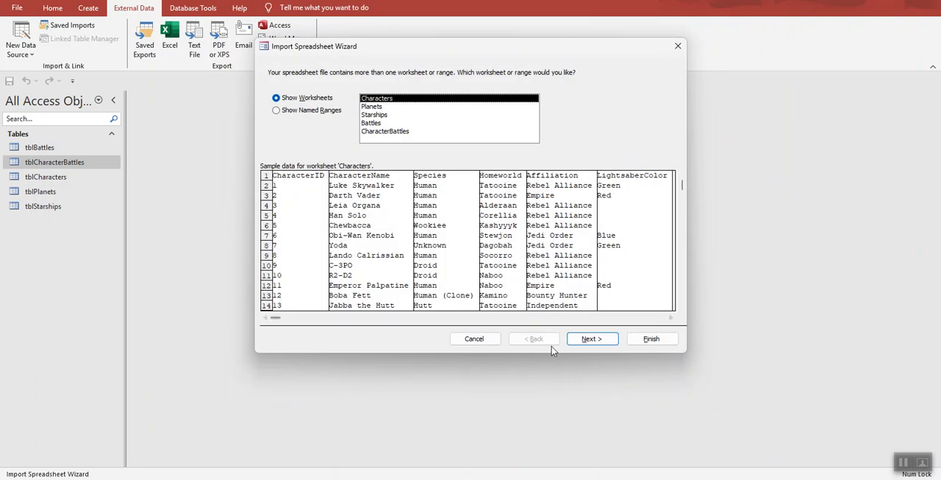
left_click(402, 132)
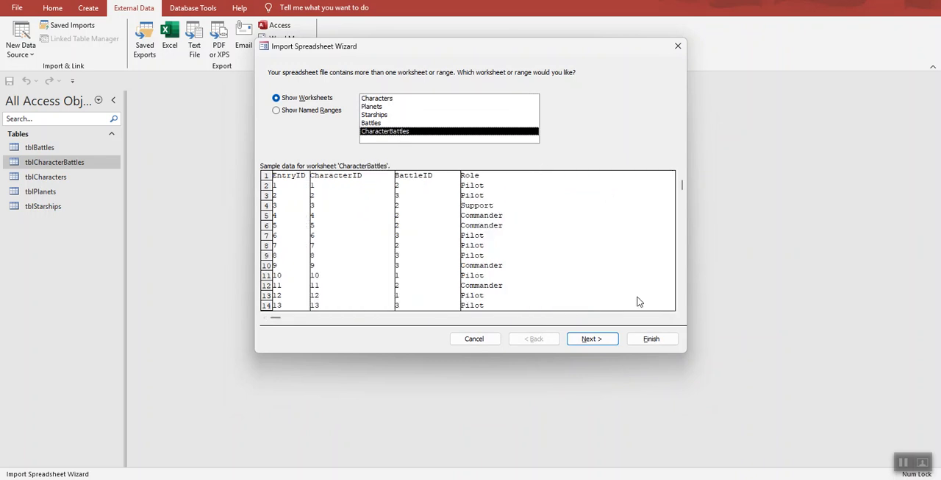
left_click(604, 337)
left_click(605, 338)
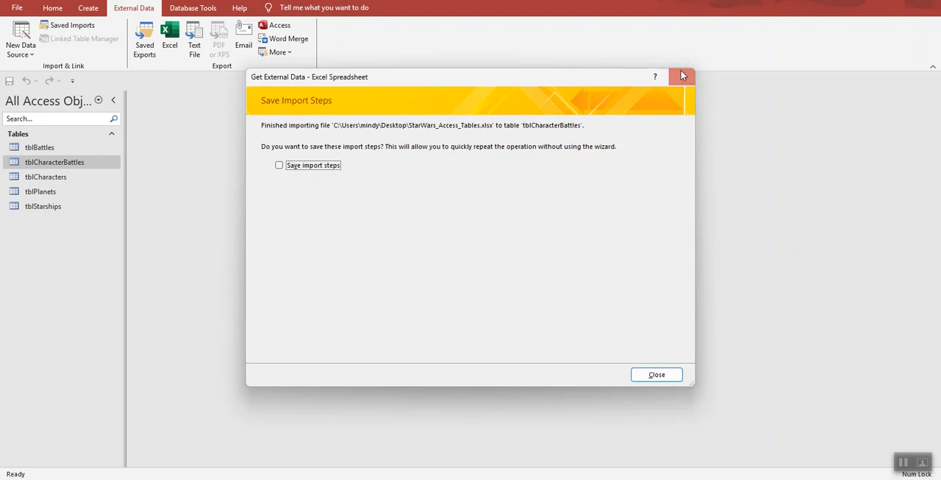
left_click(681, 75)
Step: Open tblStarships, tblPlanets, tblCharacters, tblCharacterBattles and tblBattles to check their imported records, and close tblBattles
double_click(30, 207)
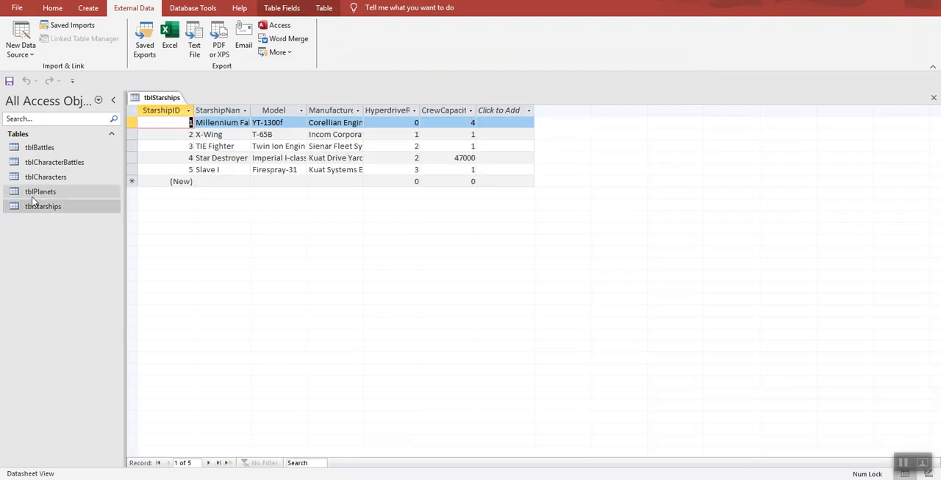
double_click(35, 192)
double_click(45, 178)
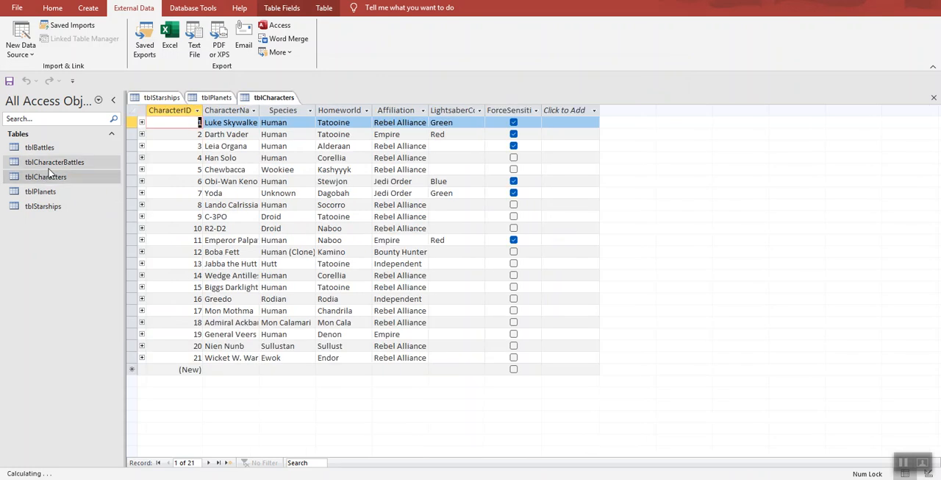
double_click(54, 167)
double_click(47, 149)
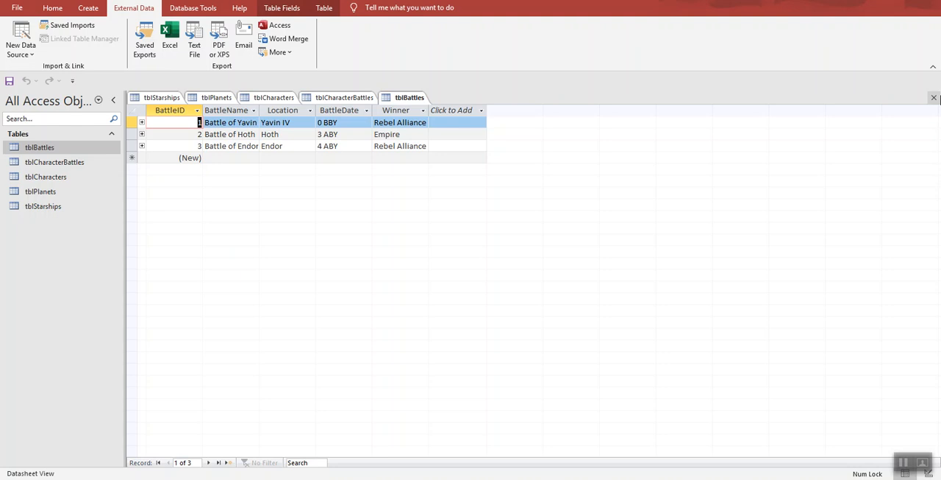
left_click(934, 97)
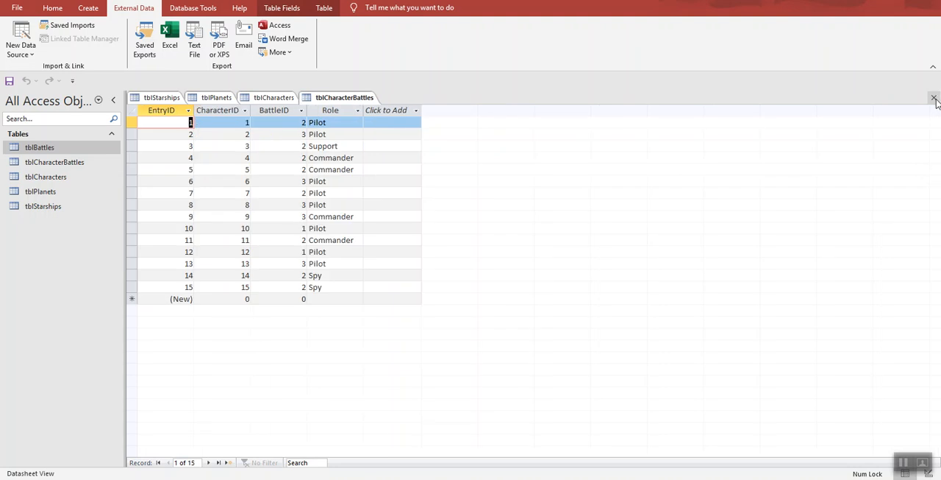